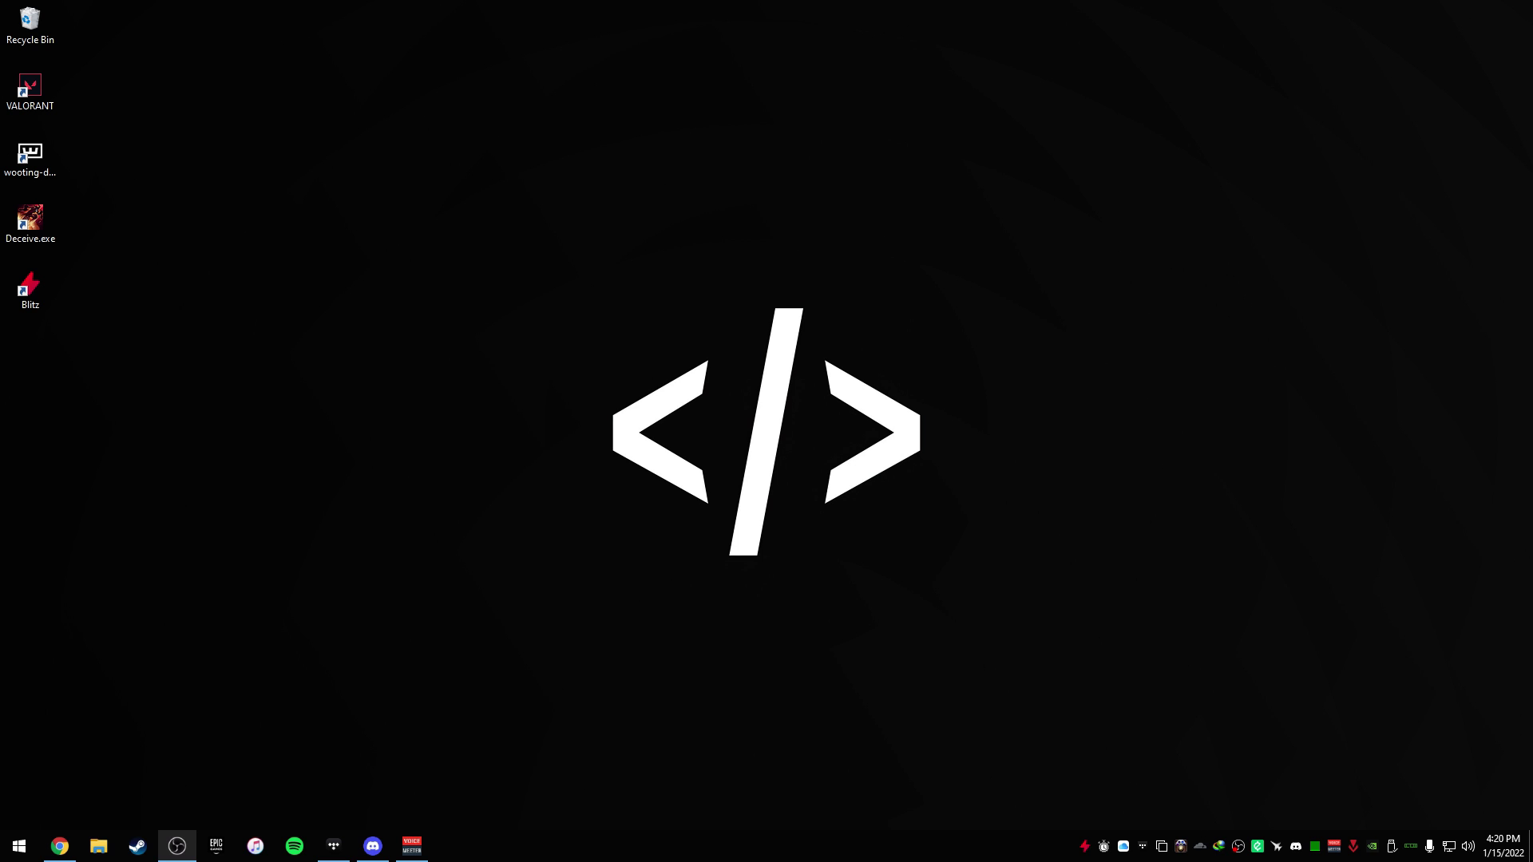
Launch NVIDIA Control Panel from the desktop menu and open Customize resolutions on Change resolution
{"action": "right_click", "coordinate": [697, 444]}
{"action": "left_click", "coordinate": [802, 609]}
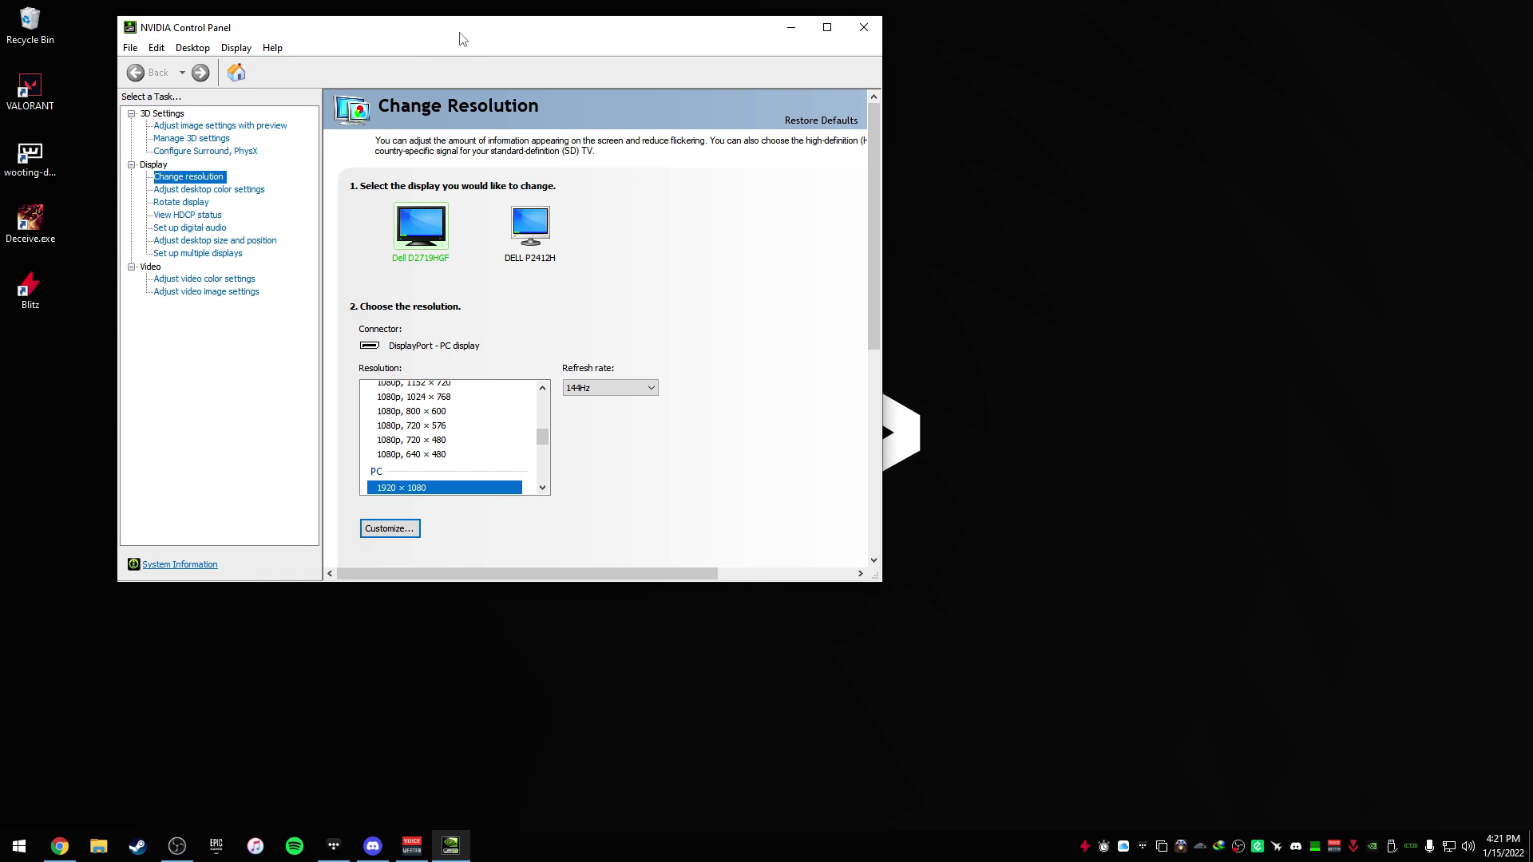
{"action": "left_click_drag", "start_coordinate": [459, 39], "coordinate": [642, 114]}
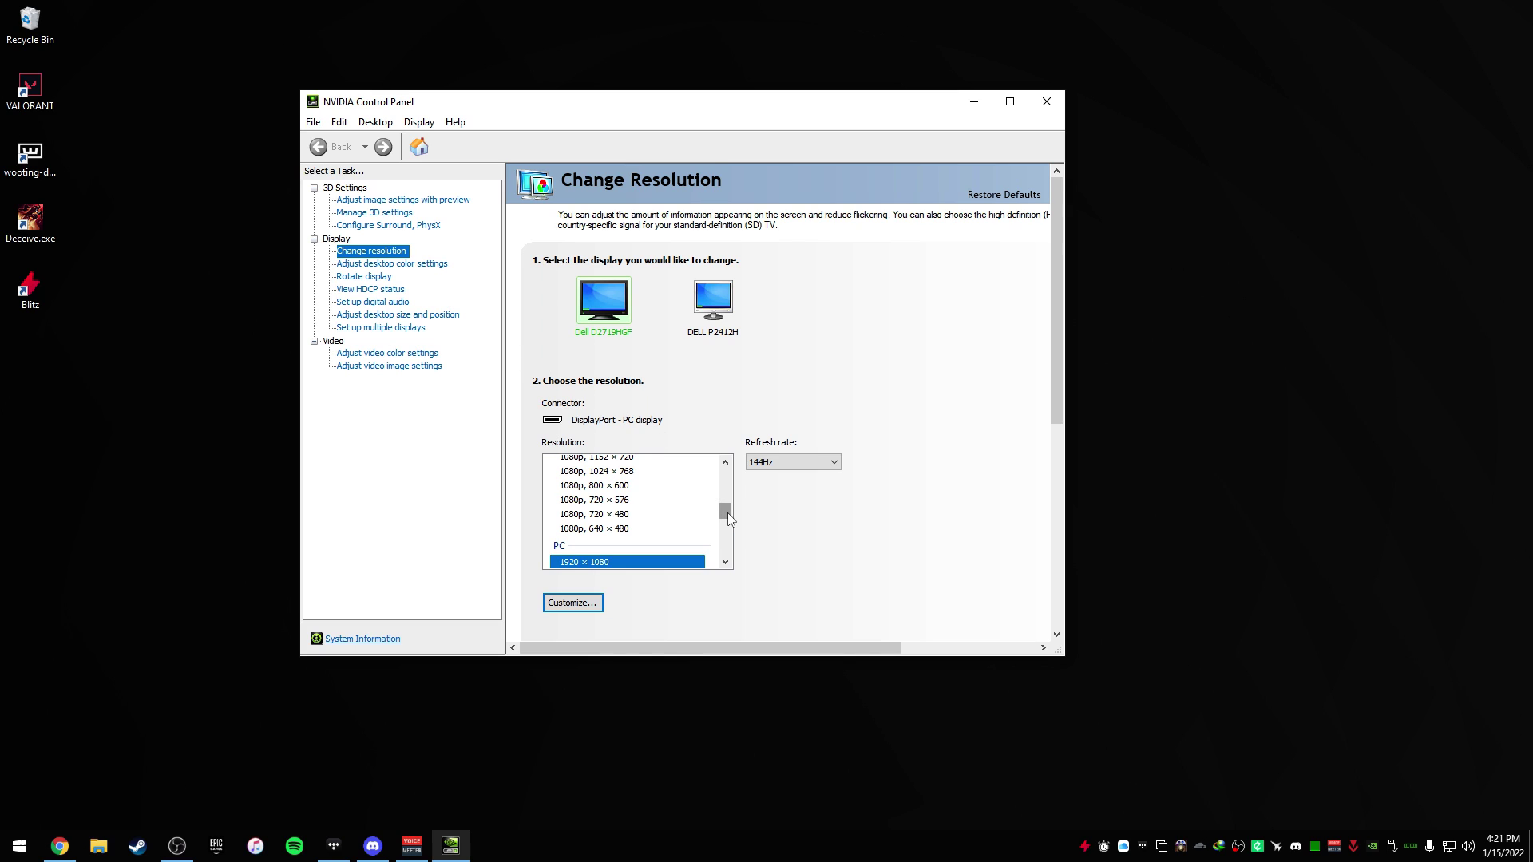
{"action": "mouse_move", "coordinate": [725, 513]}
{"action": "left_mouse_down"}
{"action": "mouse_move", "coordinate": [728, 485]}
{"action": "mouse_move", "coordinate": [733, 542]}
{"action": "mouse_move", "coordinate": [726, 528]}
{"action": "left_mouse_up"}
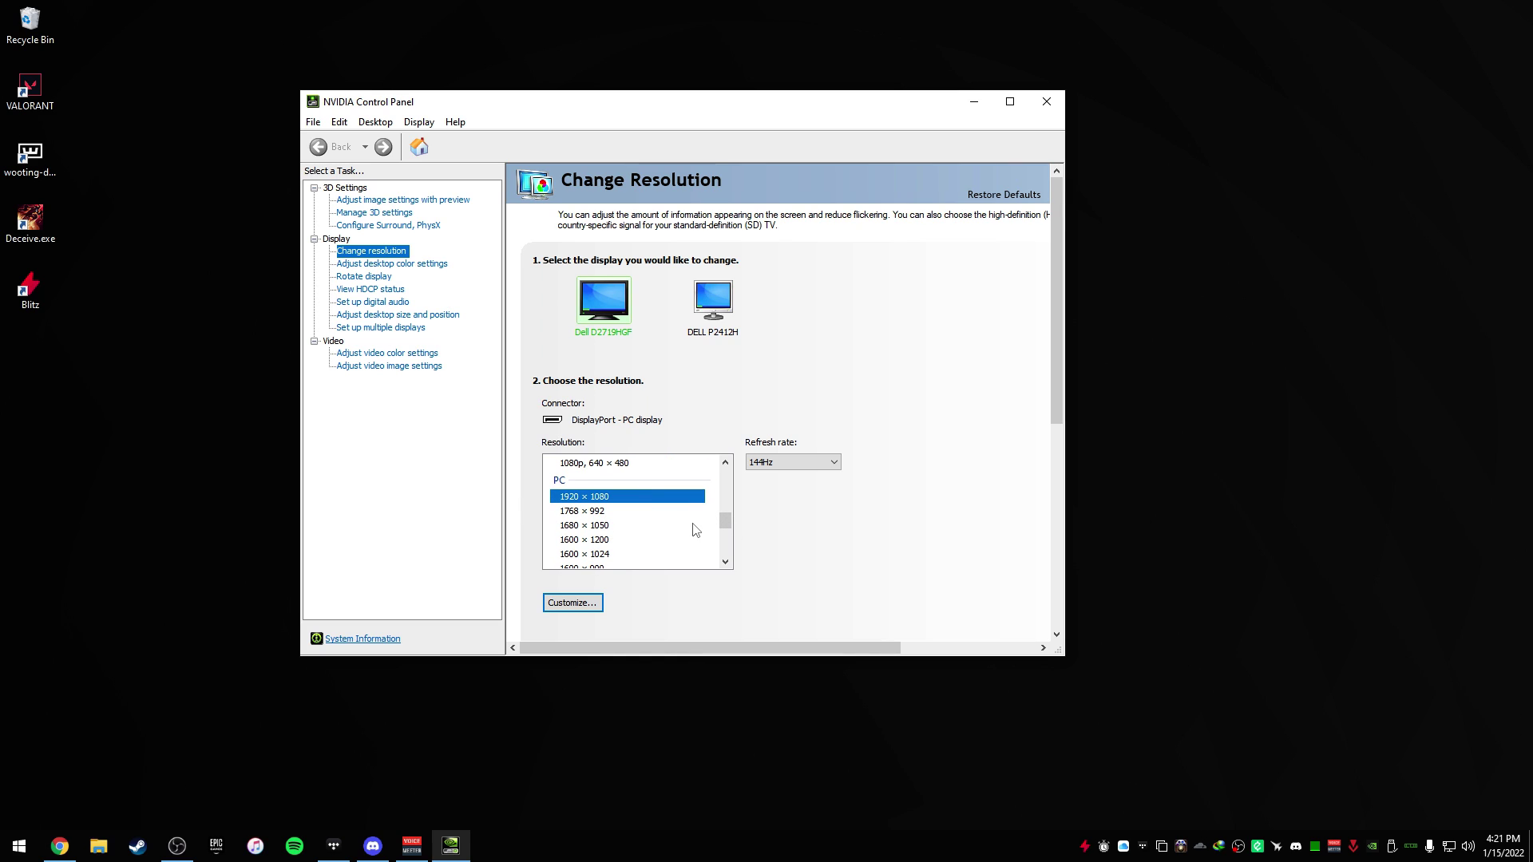
{"action": "left_click", "coordinate": [570, 606]}
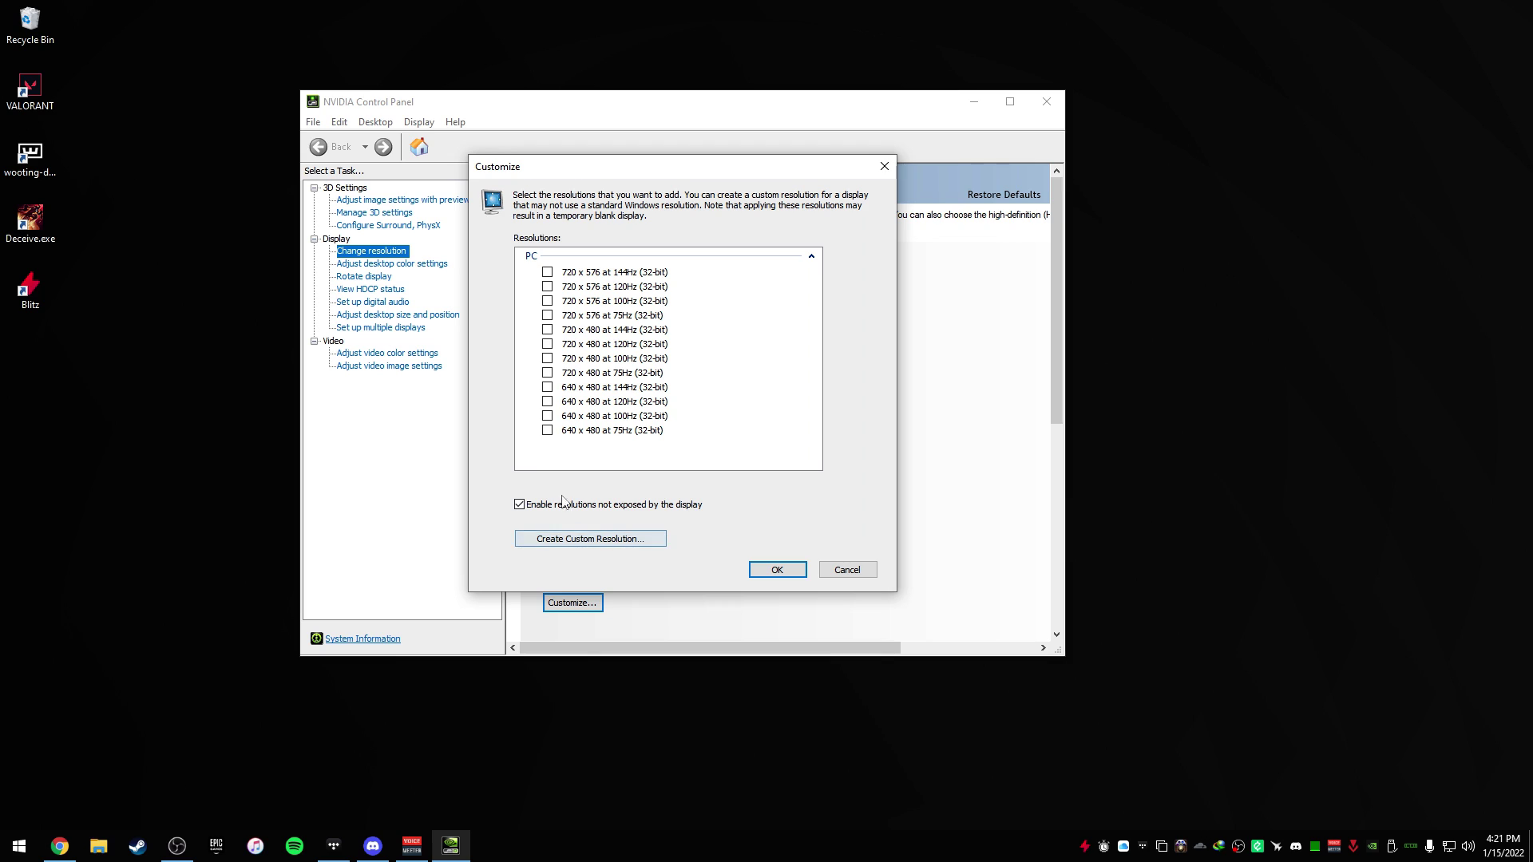
Start a new custom resolution and clear the 1920 horizontal pixels value
{"action": "left_click", "coordinate": [590, 540]}
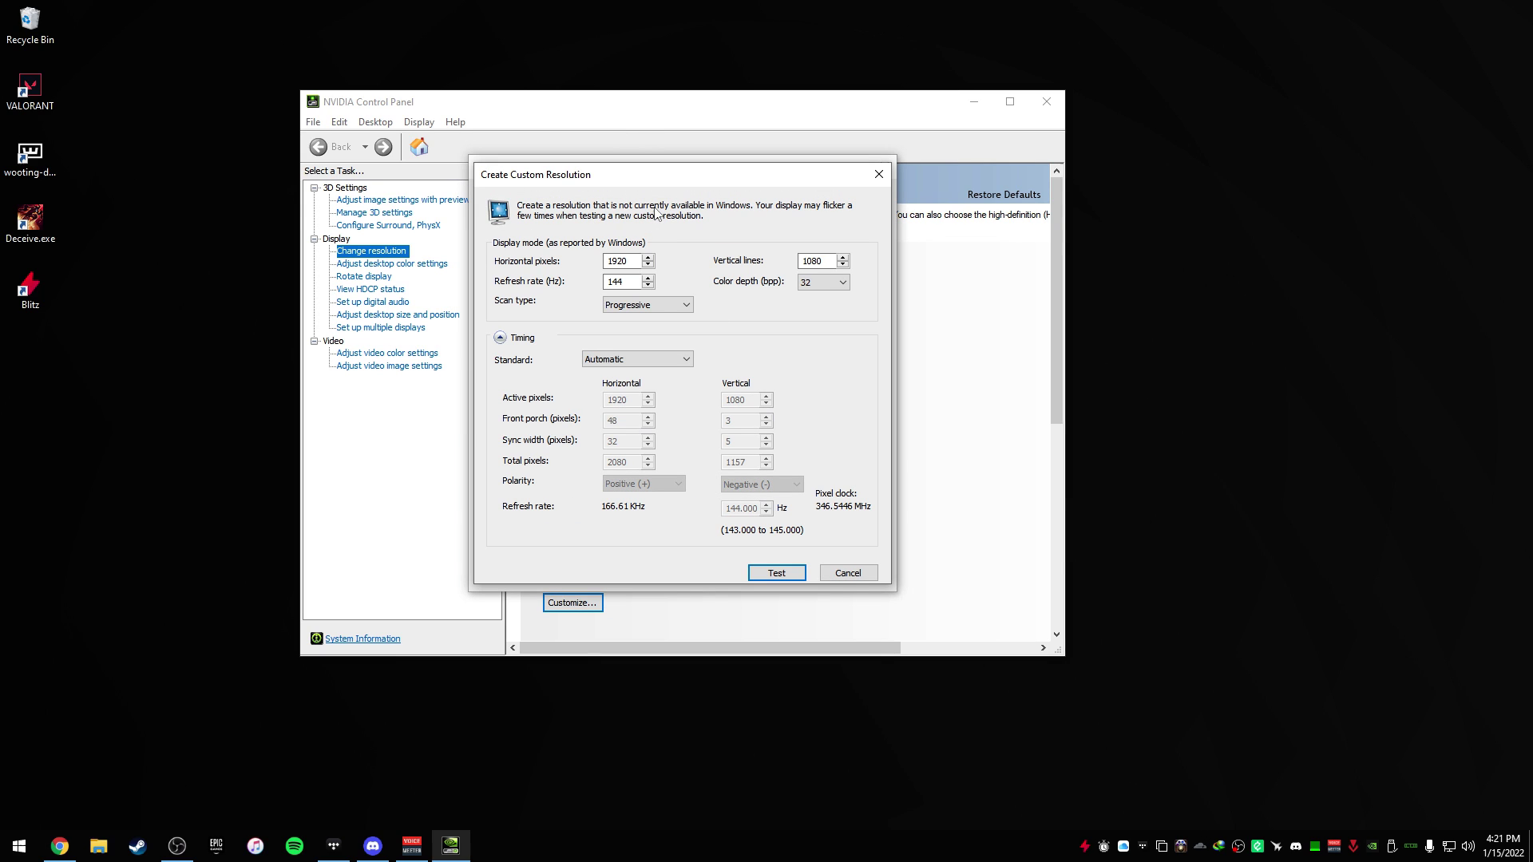
{"action": "double_click", "coordinate": [630, 261]}
{"action": "left_click", "coordinate": [59, 846]}
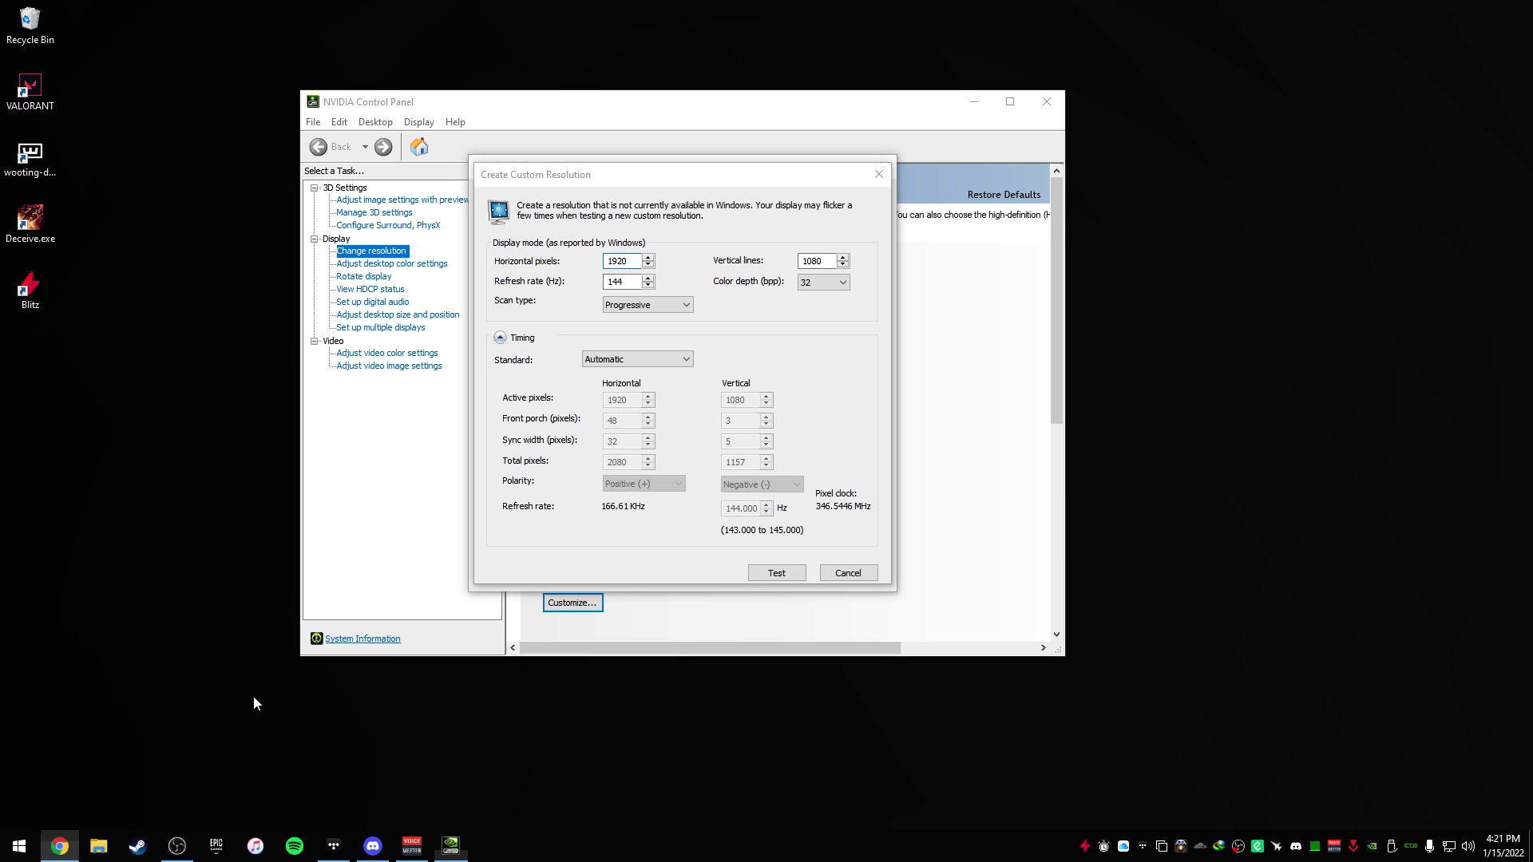
{"action": "left_click", "coordinate": [625, 261]}
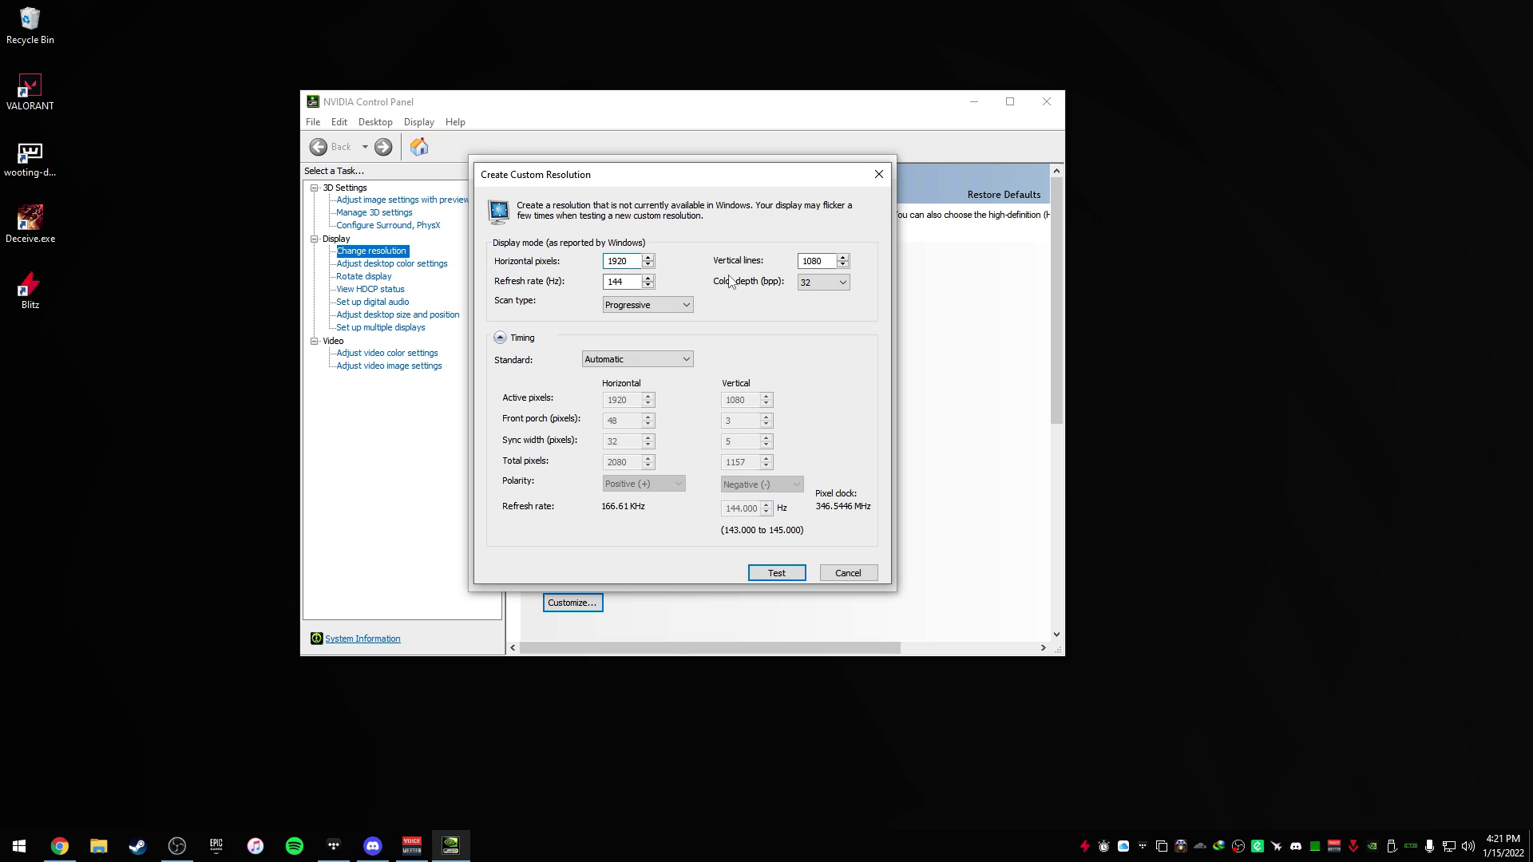
{"action": "key", "text": "ctrl+a"}
{"action": "type", "text": "14"}
{"action": "type", "text": "40"}
Revise the horizontal pixels value from 1440 and 1600 down to 1280
{"action": "left_click_drag", "start_coordinate": [631, 263], "coordinate": [581, 262]}
{"action": "type", "text": "1600"}
{"action": "key", "text": "BackSpace"}
{"action": "key", "text": "BackSpace"}
{"action": "key", "text": "BackSpace"}
{"action": "type", "text": "12812"}
{"action": "key", "text": "BackSpace"}
{"action": "key", "text": "BackSpace"}
{"action": "type", "text": "0"}
Adjust the width and vertical lines fields, finishing on 1024 by 768
{"action": "double_click", "coordinate": [810, 262]}
{"action": "type", "text": "1024"}
{"action": "double_click", "coordinate": [620, 265]}
{"action": "double_click", "coordinate": [812, 261]}
{"action": "type", "text": "960"}
{"action": "double_click", "coordinate": [621, 261]}
{"action": "type", "text": "1224"}
{"action": "left_click", "coordinate": [823, 264]}
{"action": "double_click", "coordinate": [822, 264]}
{"action": "type", "text": "768"}
Enter 1440 by 1080 at 144 Hz, test it, and keep the result
{"action": "left_click_drag", "start_coordinate": [641, 256], "coordinate": [559, 249]}
{"action": "type", "text": "1"}
{"action": "type", "text": "440"}
{"action": "key", "text": "Tab"}
{"action": "type", "text": "1080"}
{"action": "key", "text": "Tab"}
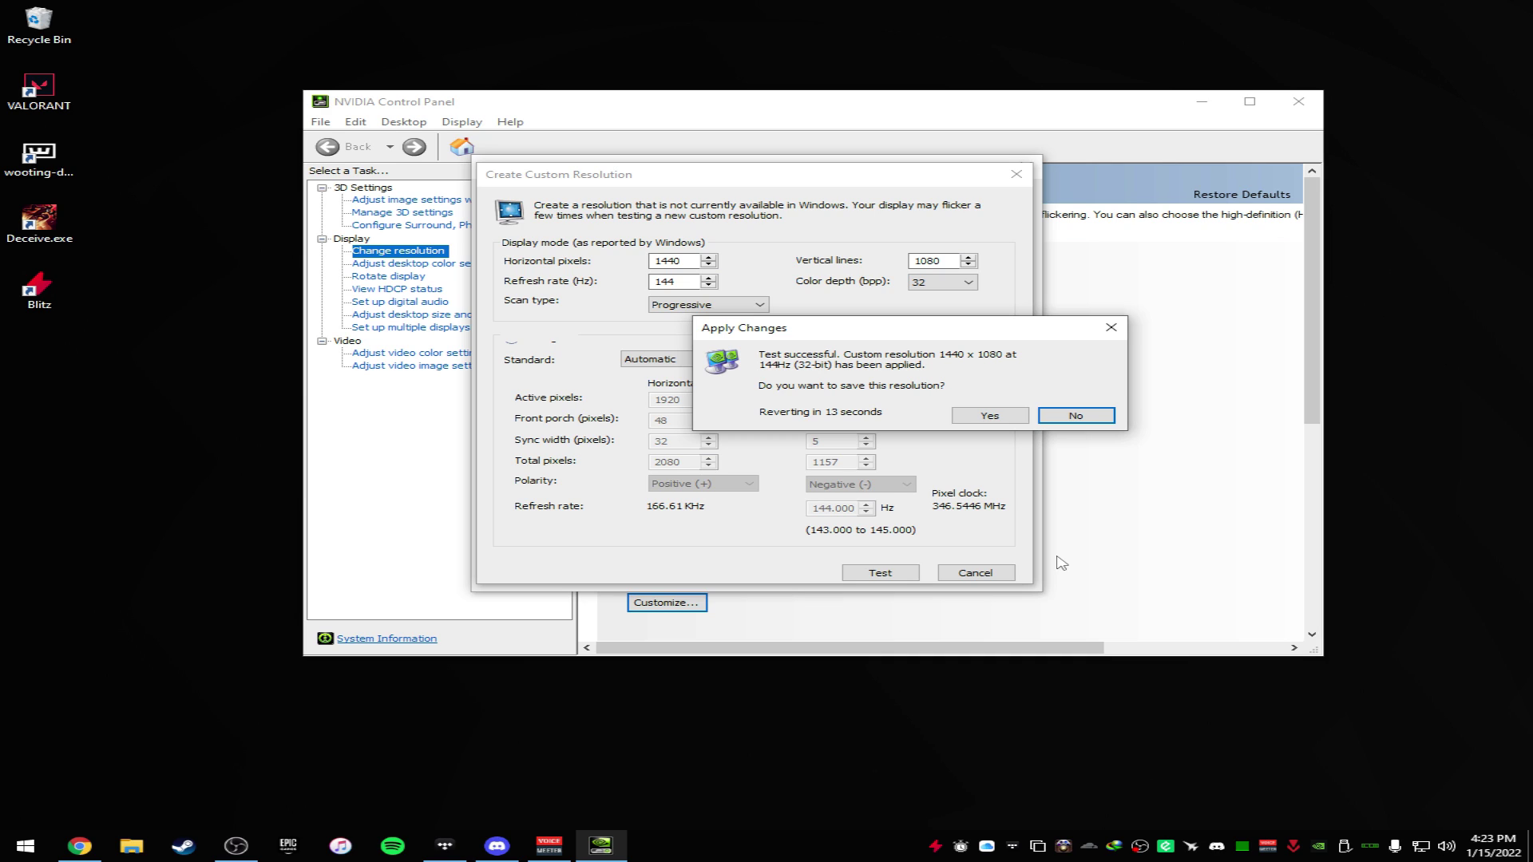
{"action": "left_click", "coordinate": [1003, 415]}
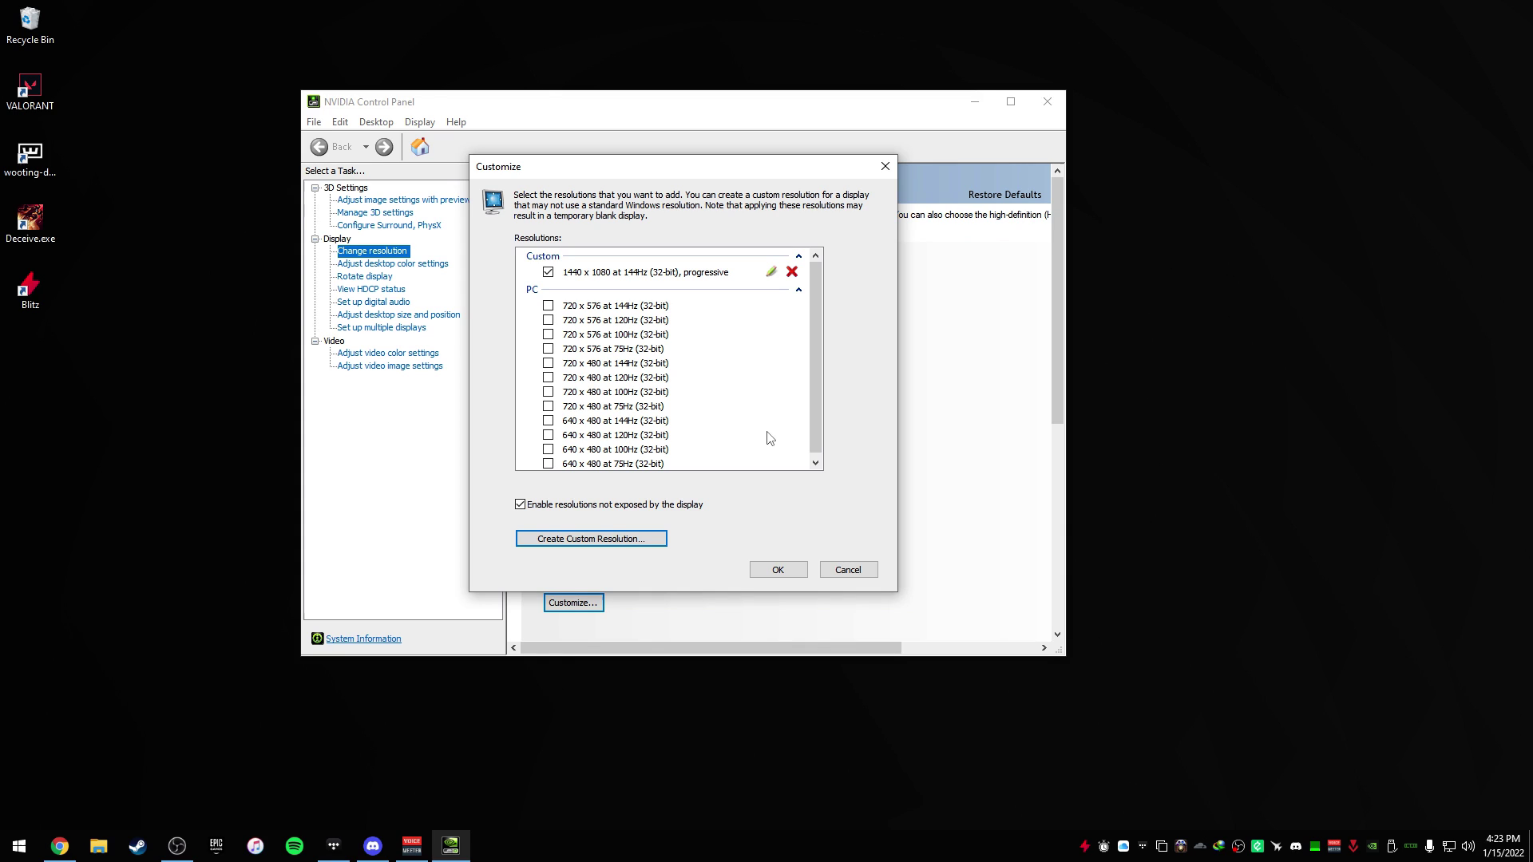
Leave Customize and open Adjust desktop size and position with full-screen GPU scaling
{"action": "left_click", "coordinate": [791, 570]}
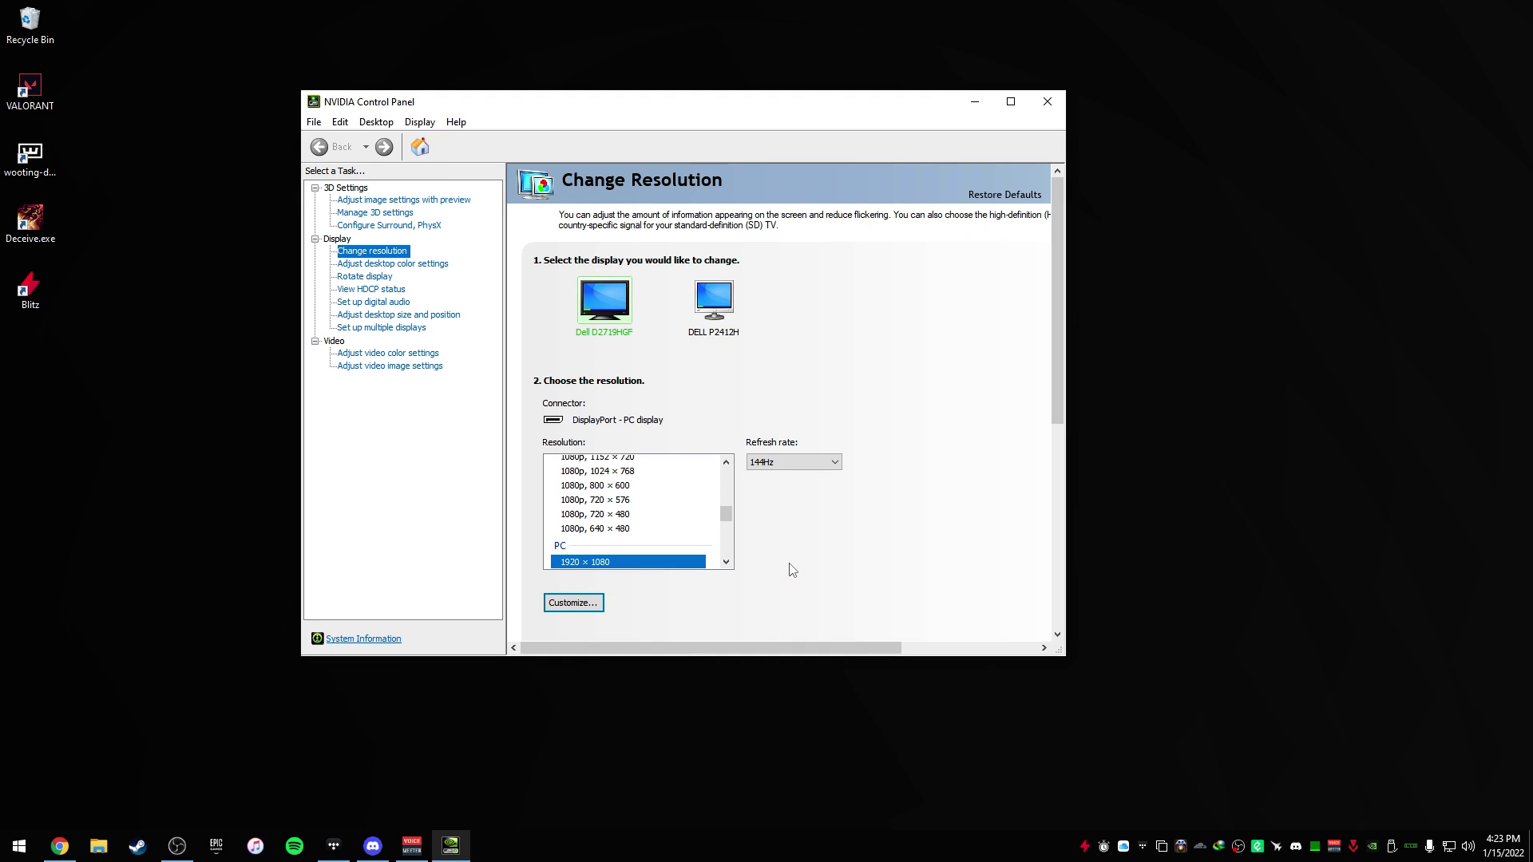
{"action": "left_click", "coordinate": [398, 317]}
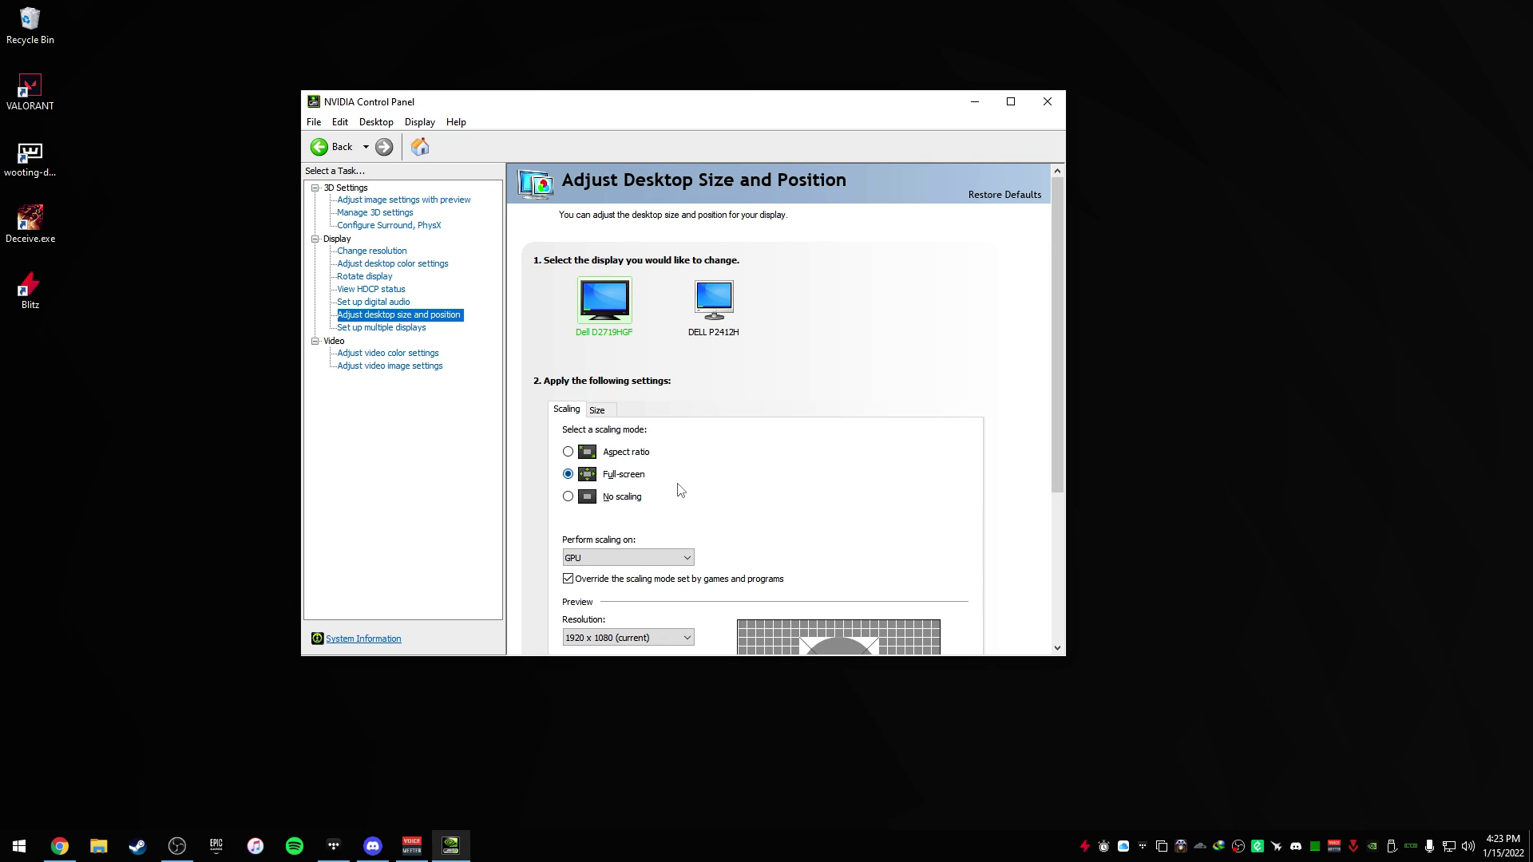
{"action": "left_click", "coordinate": [620, 557]}
{"action": "scroll", "coordinate": [1001, 551], "scroll_direction": "down", "scroll_amount": 3}
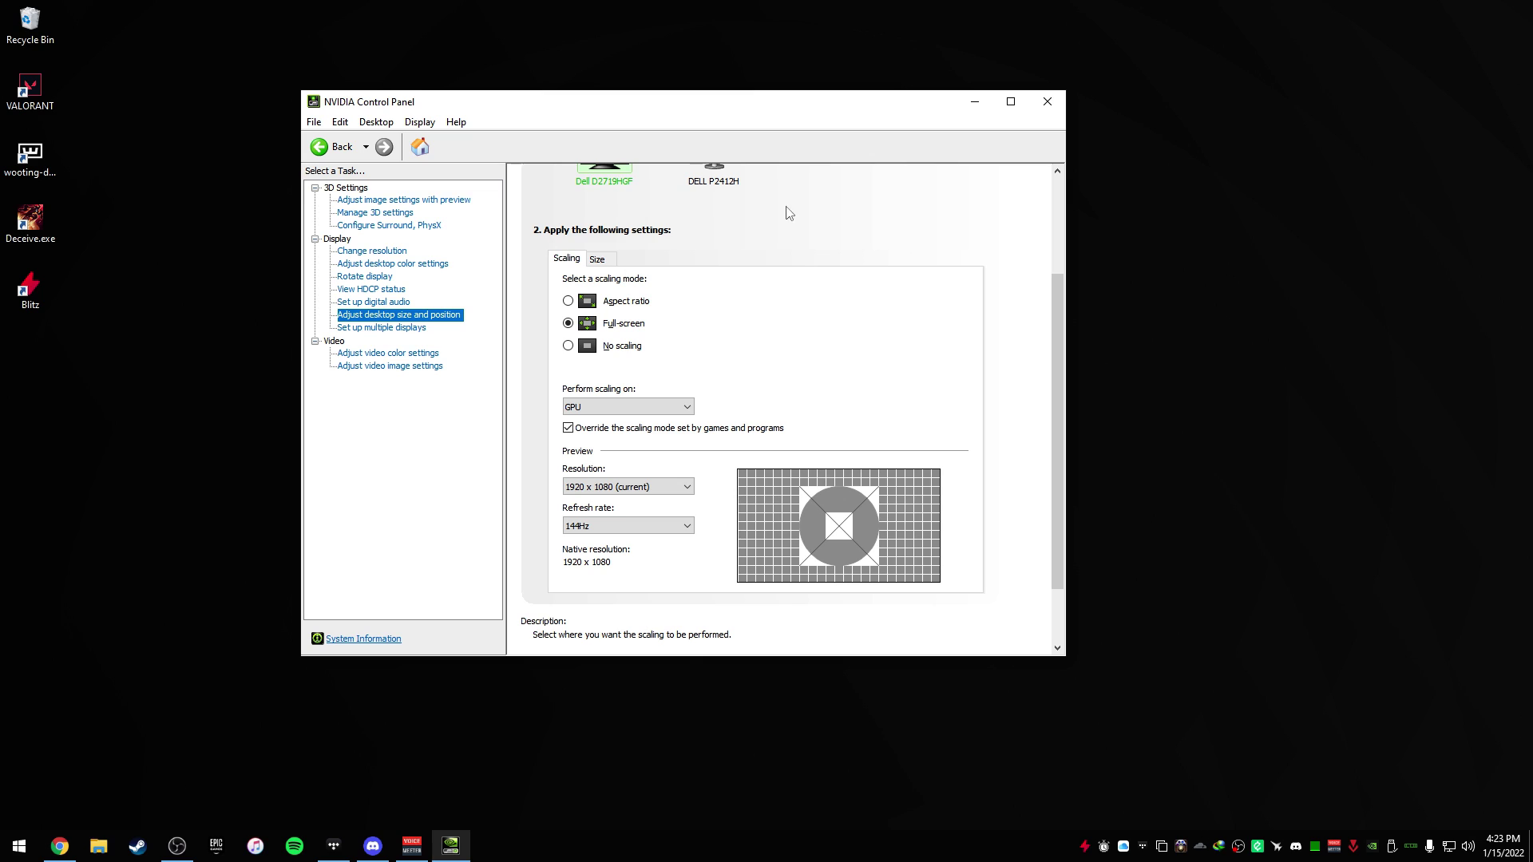
Set the scaling preview resolution to 1440 x 1080
{"action": "left_click", "coordinate": [629, 487]}
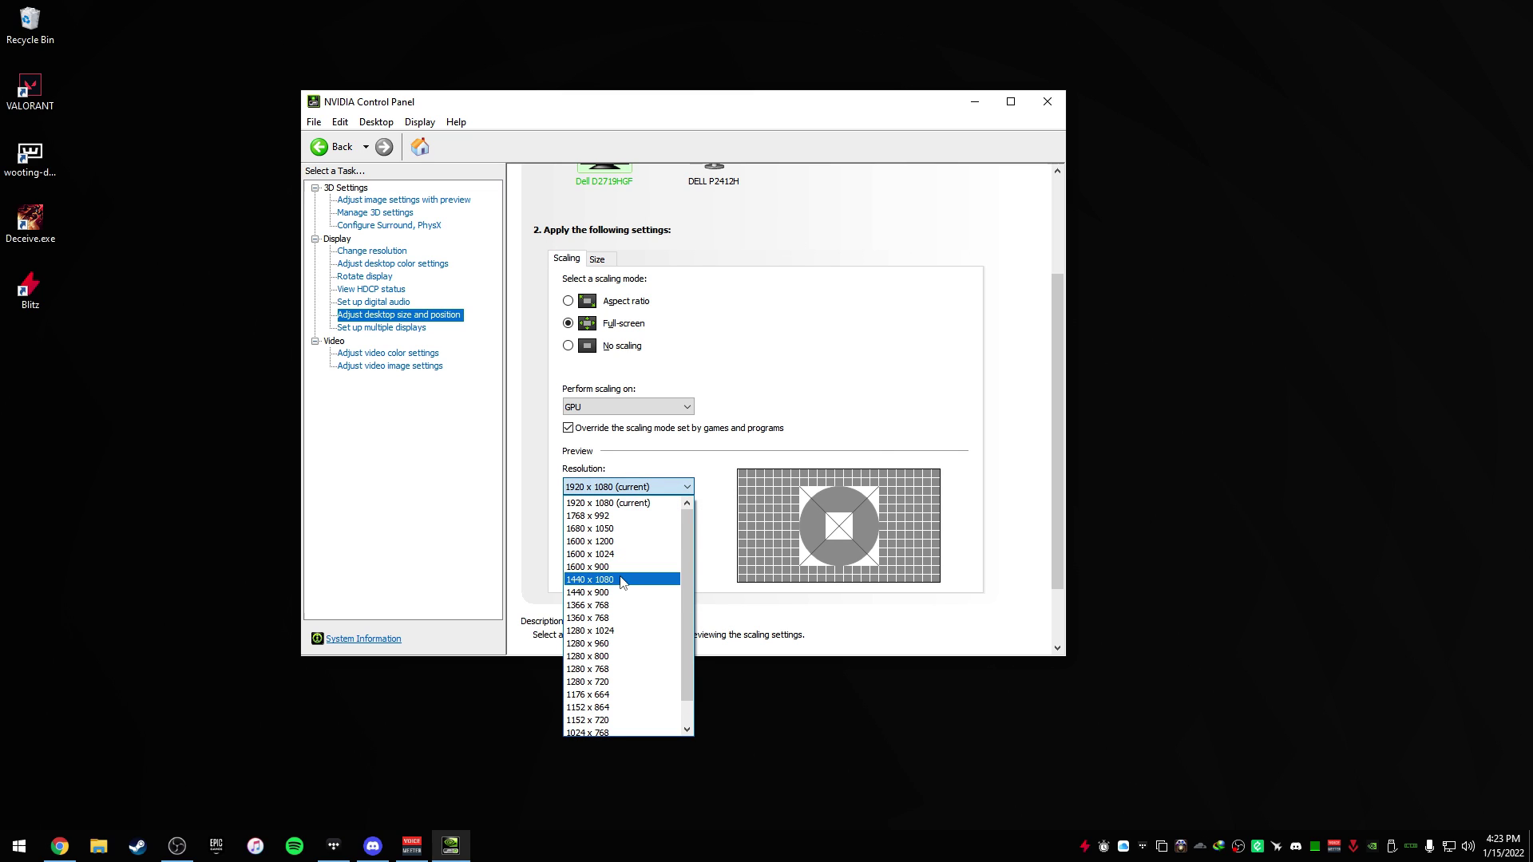
{"action": "left_click", "coordinate": [621, 578]}
{"action": "left_click", "coordinate": [629, 407]}
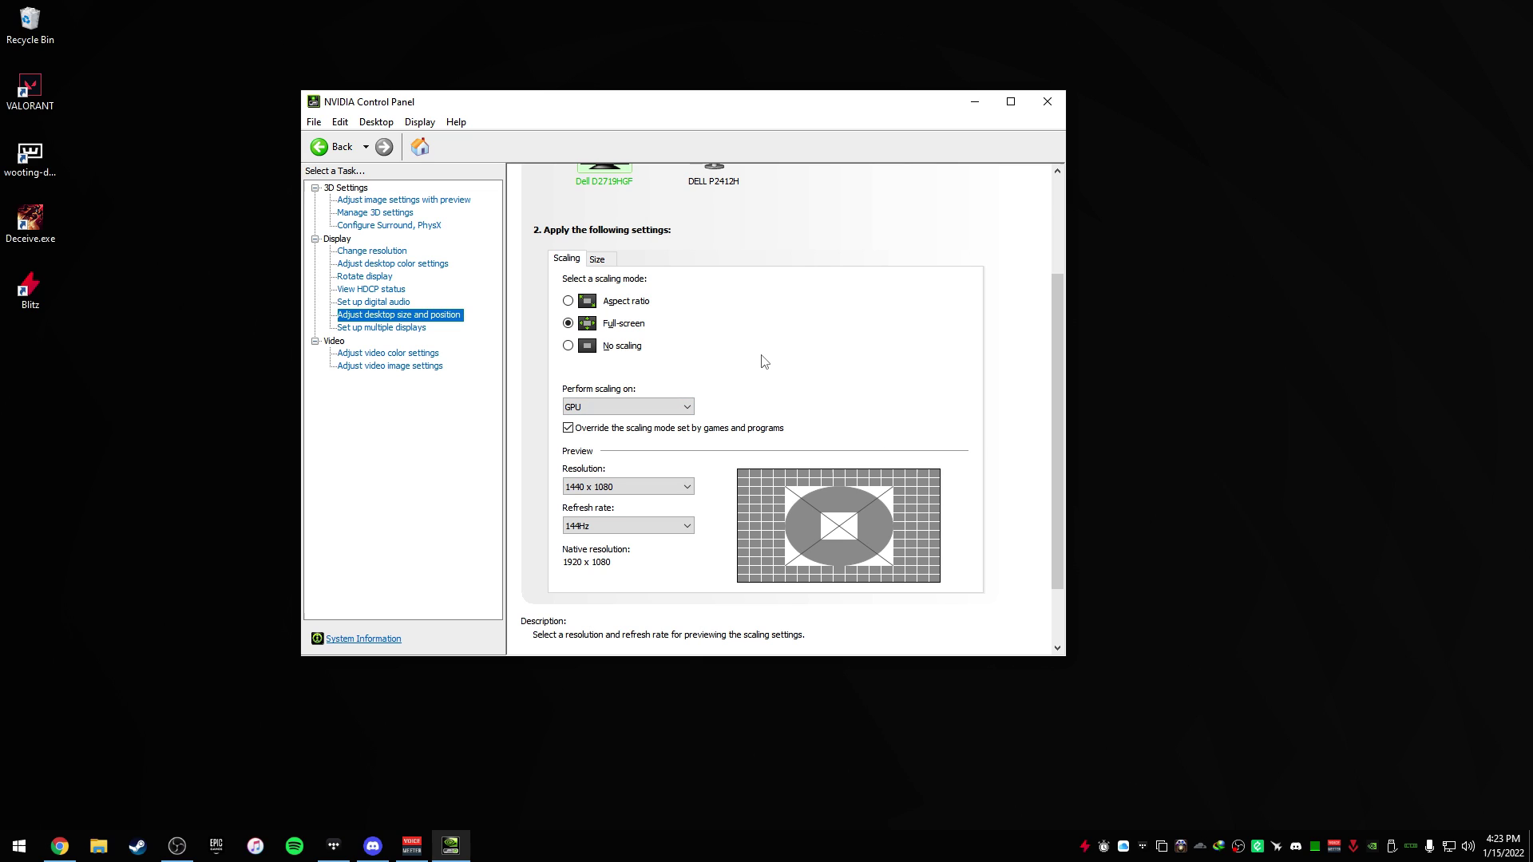
Switch to Valorant, pick 1,440 x 1,080 4:3 (144Hz) in Video settings, and close Settings
{"action": "key", "text": "alt+Tab"}
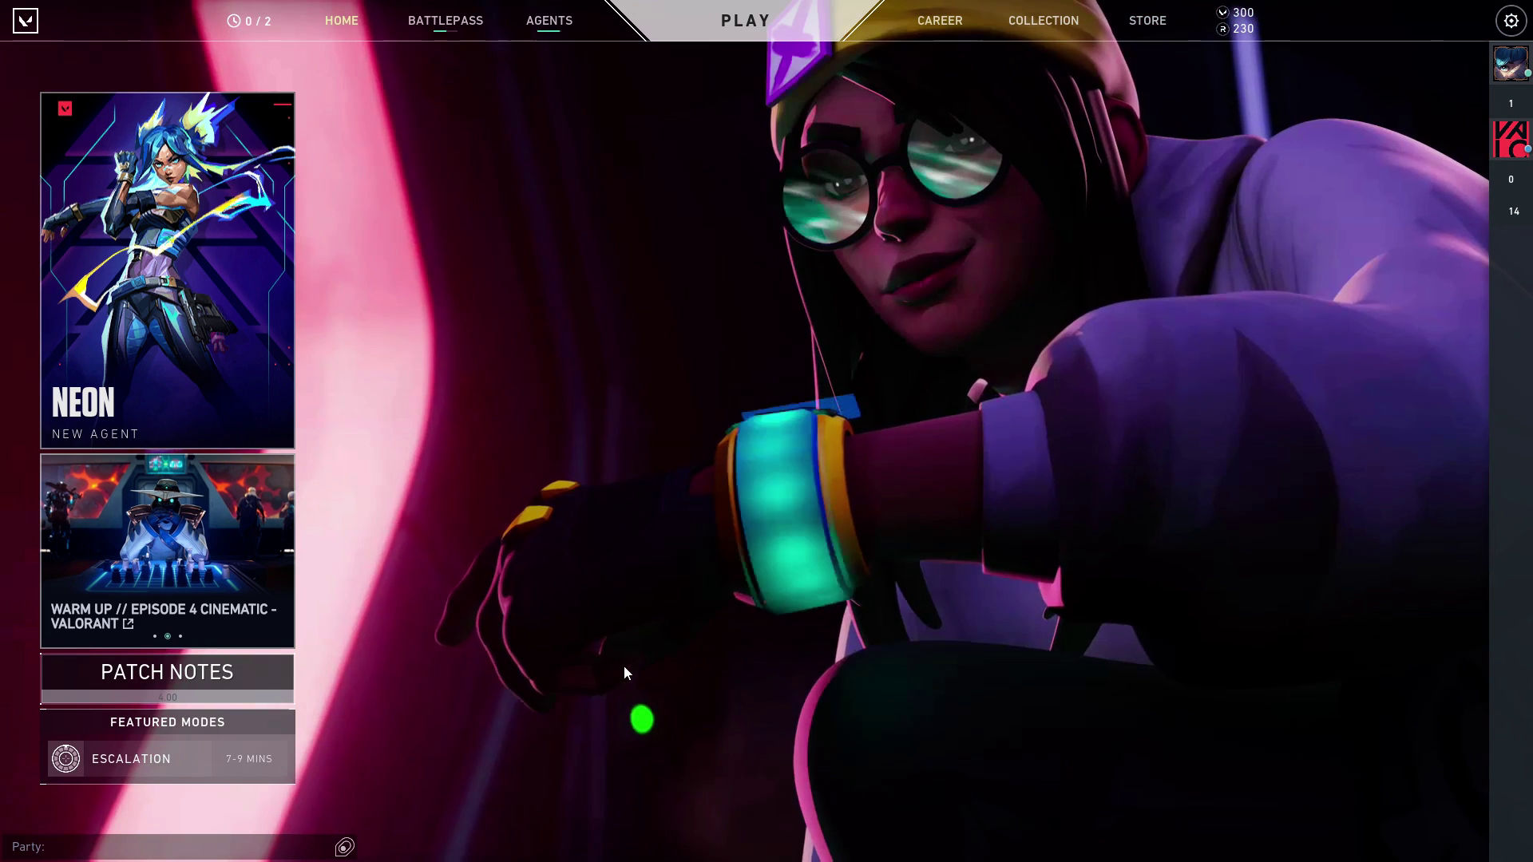
{"action": "key", "text": "Escape"}
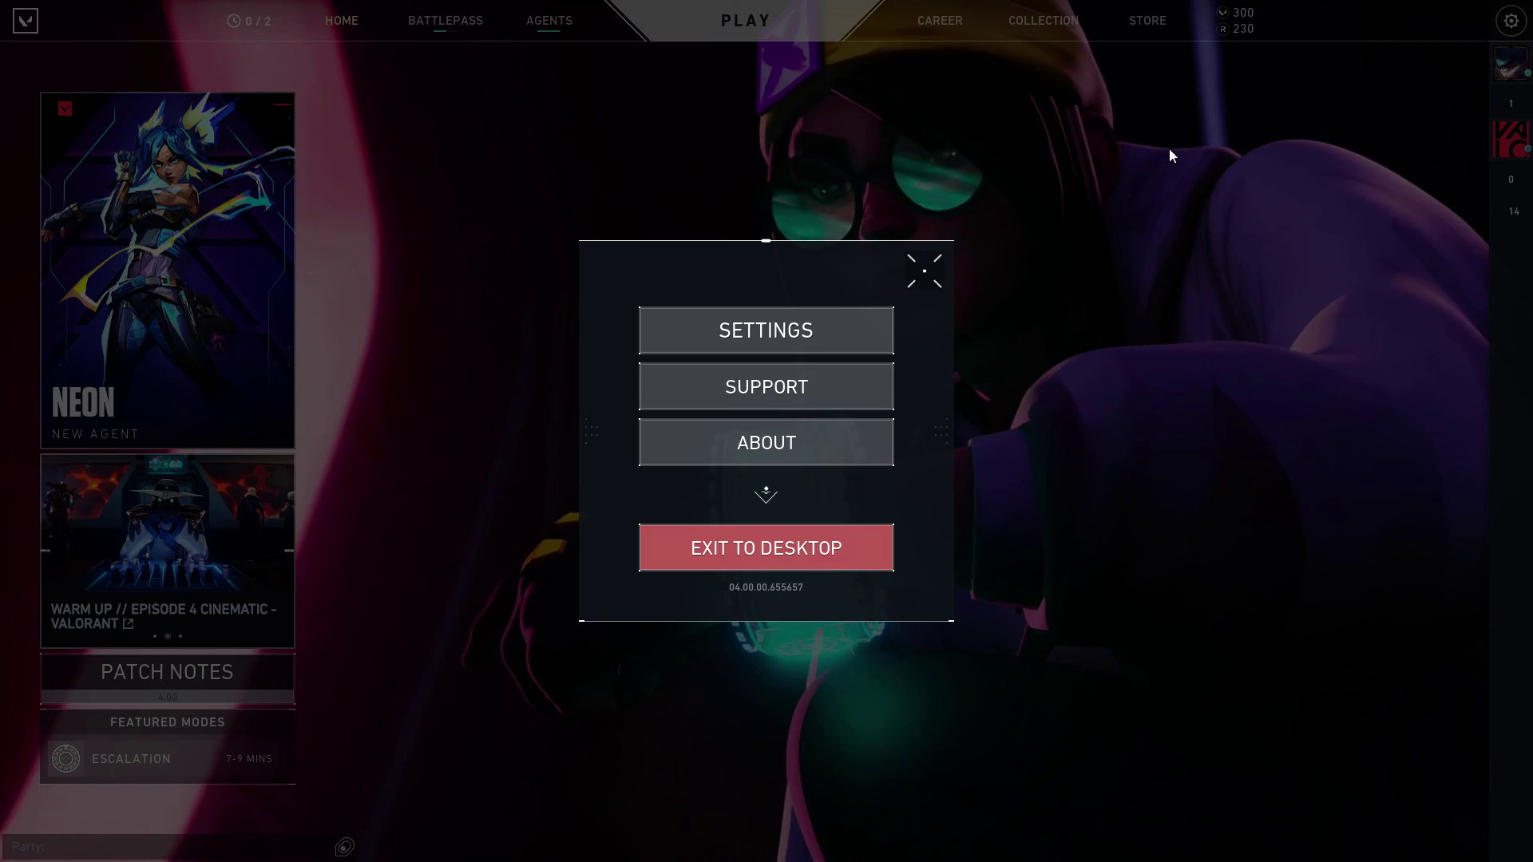
{"action": "left_click", "coordinate": [804, 324]}
{"action": "left_click", "coordinate": [857, 20]}
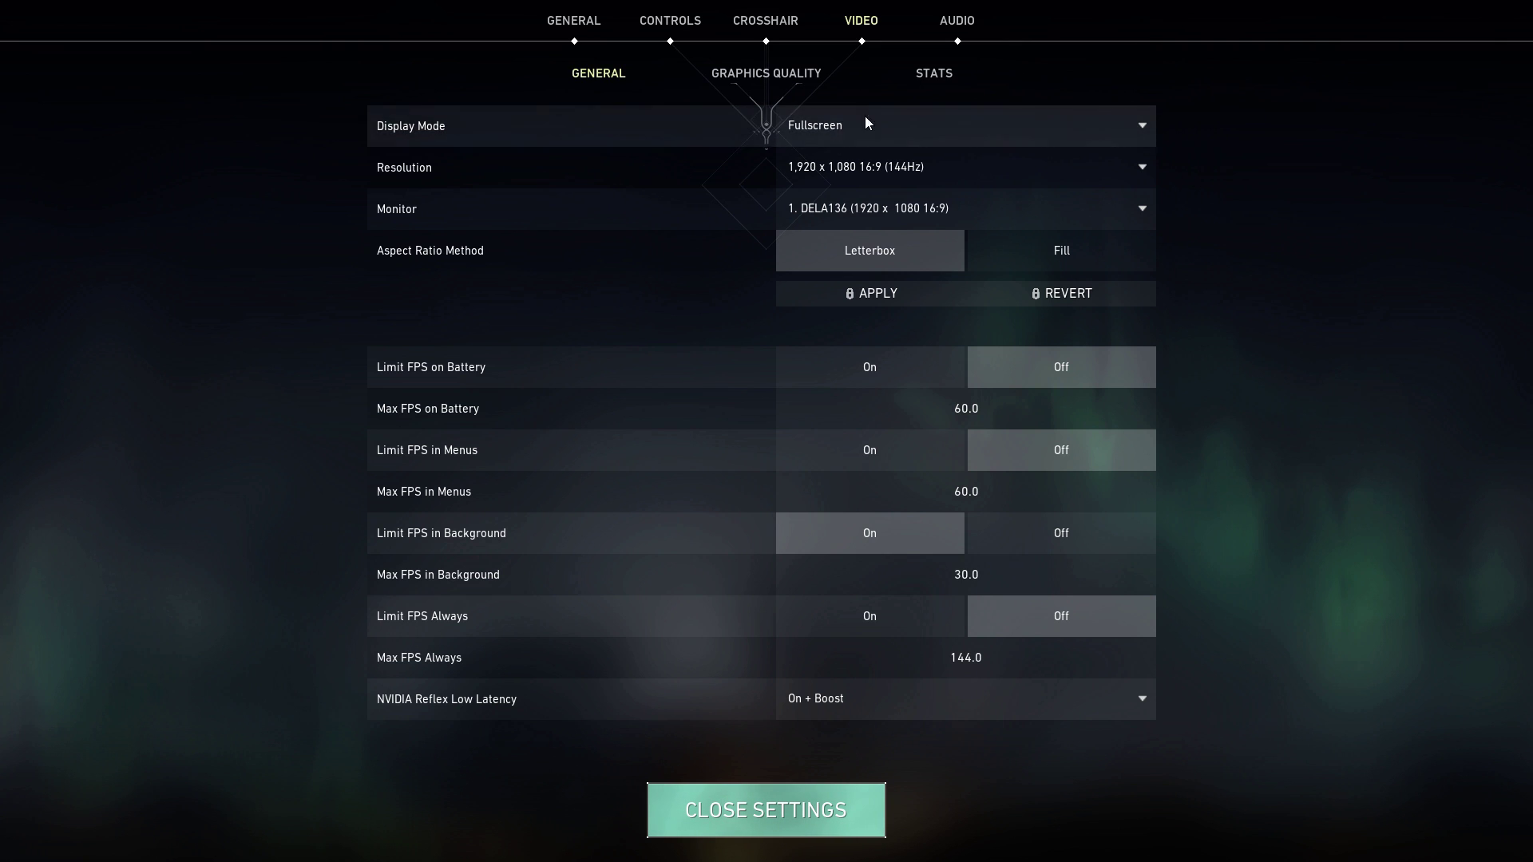
{"action": "left_click", "coordinate": [875, 166]}
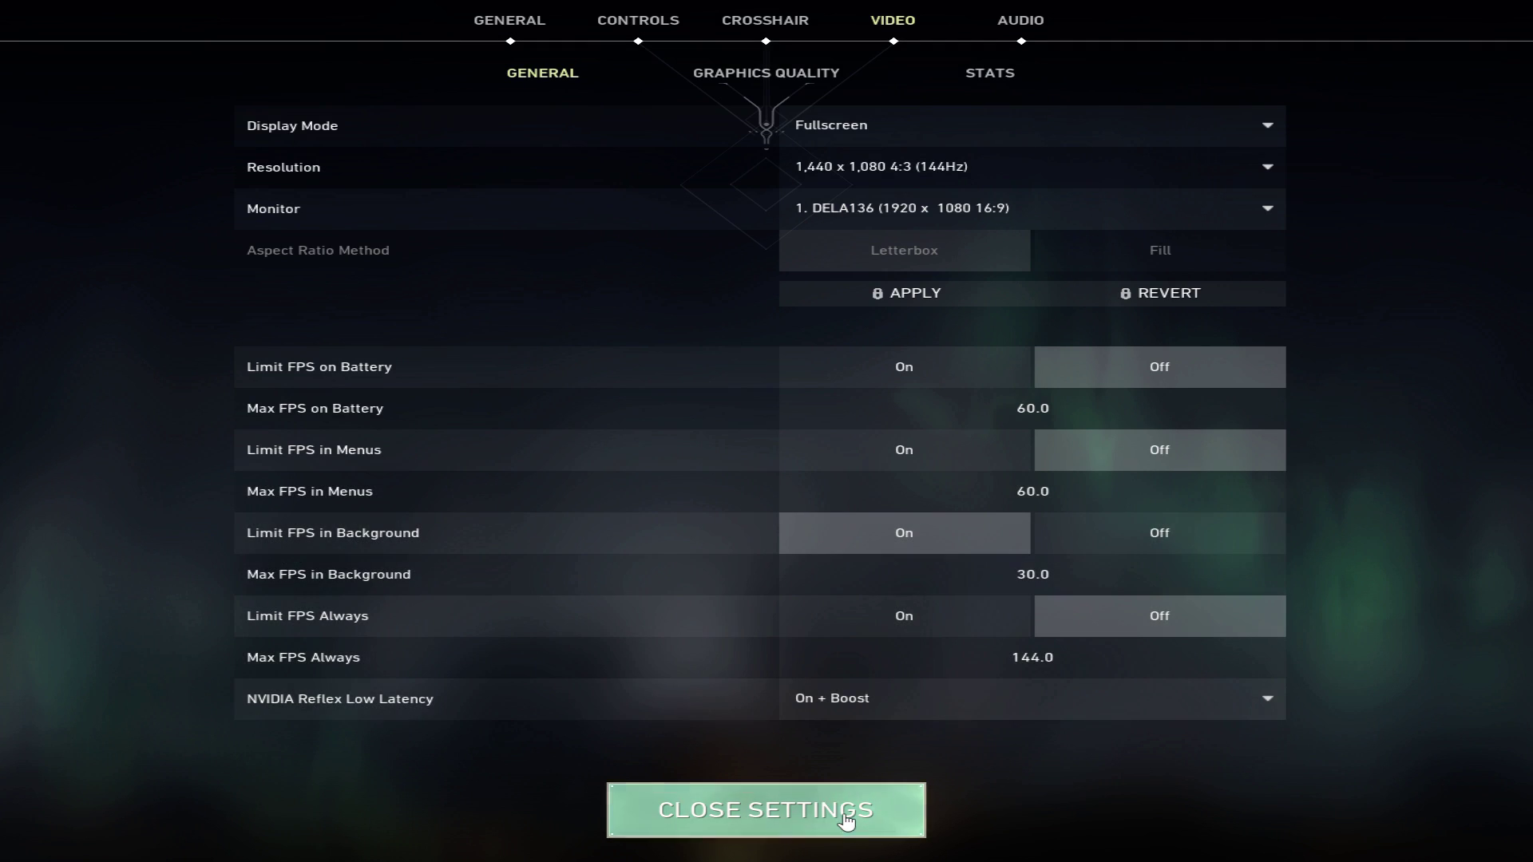
{"action": "left_click", "coordinate": [845, 823]}
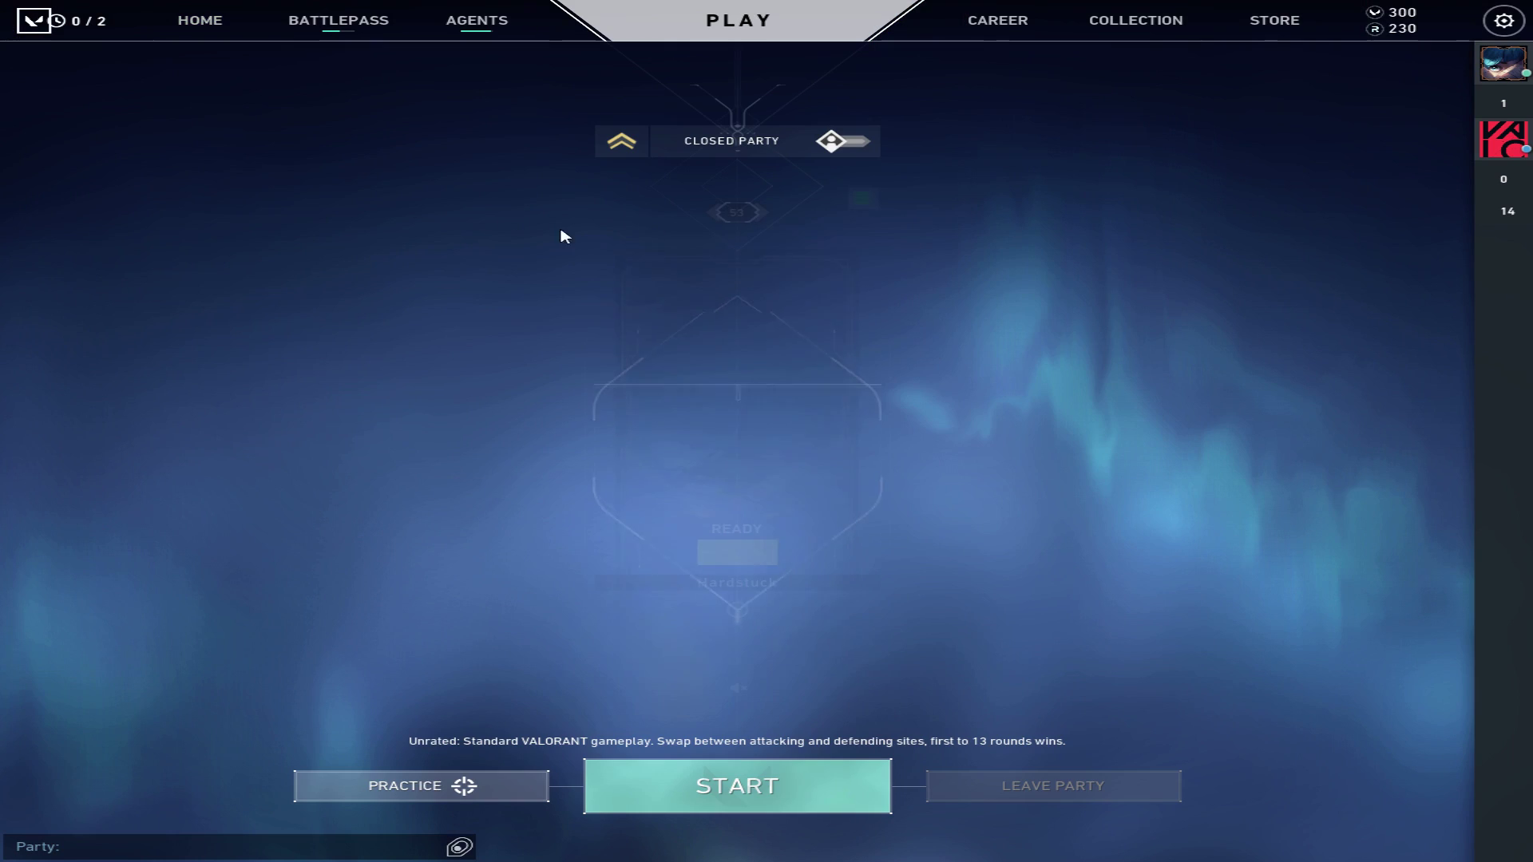
Open Practice in the Valorant lobby to start The Range
{"action": "left_click", "coordinate": [395, 785]}
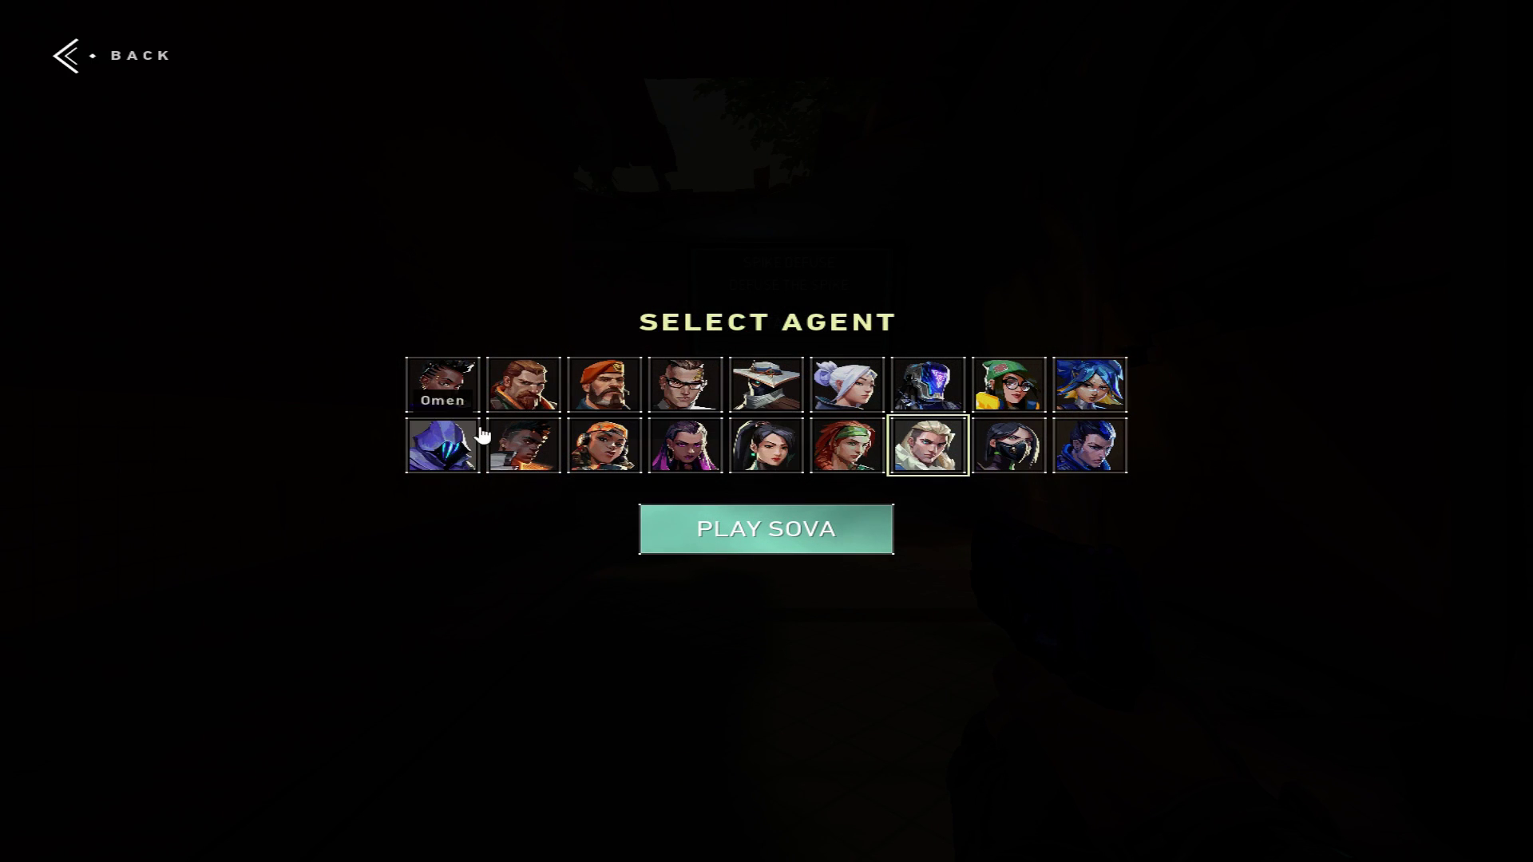
Lock in Phoenix, spawn into The Range, and check the buy menu and knife
{"action": "left_click", "coordinate": [522, 444]}
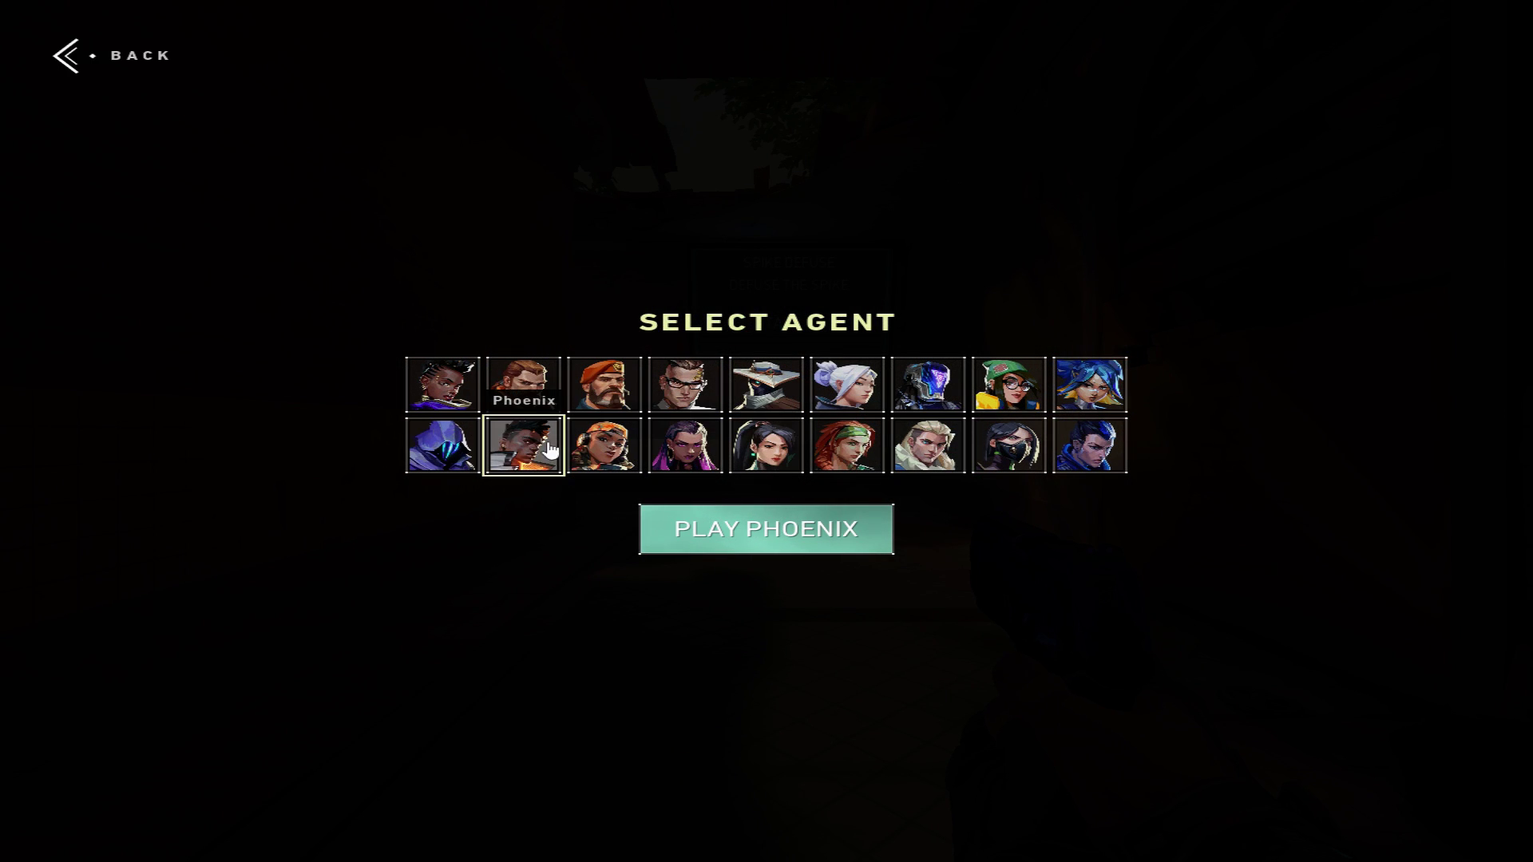
{"action": "left_click", "coordinate": [771, 522]}
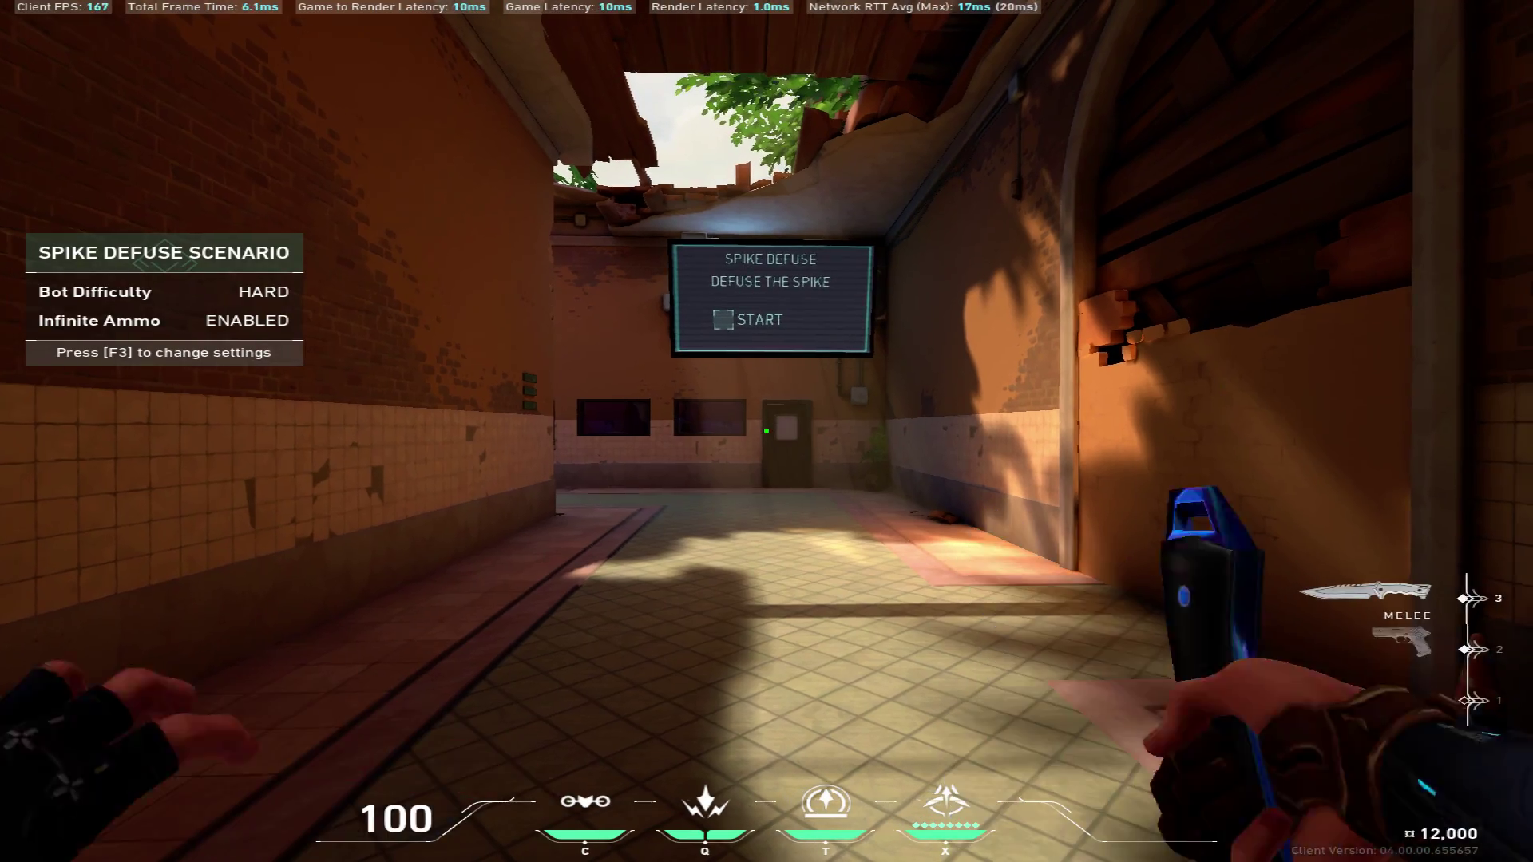
{"action": "key", "text": "b"}
{"action": "key", "text": "b"}
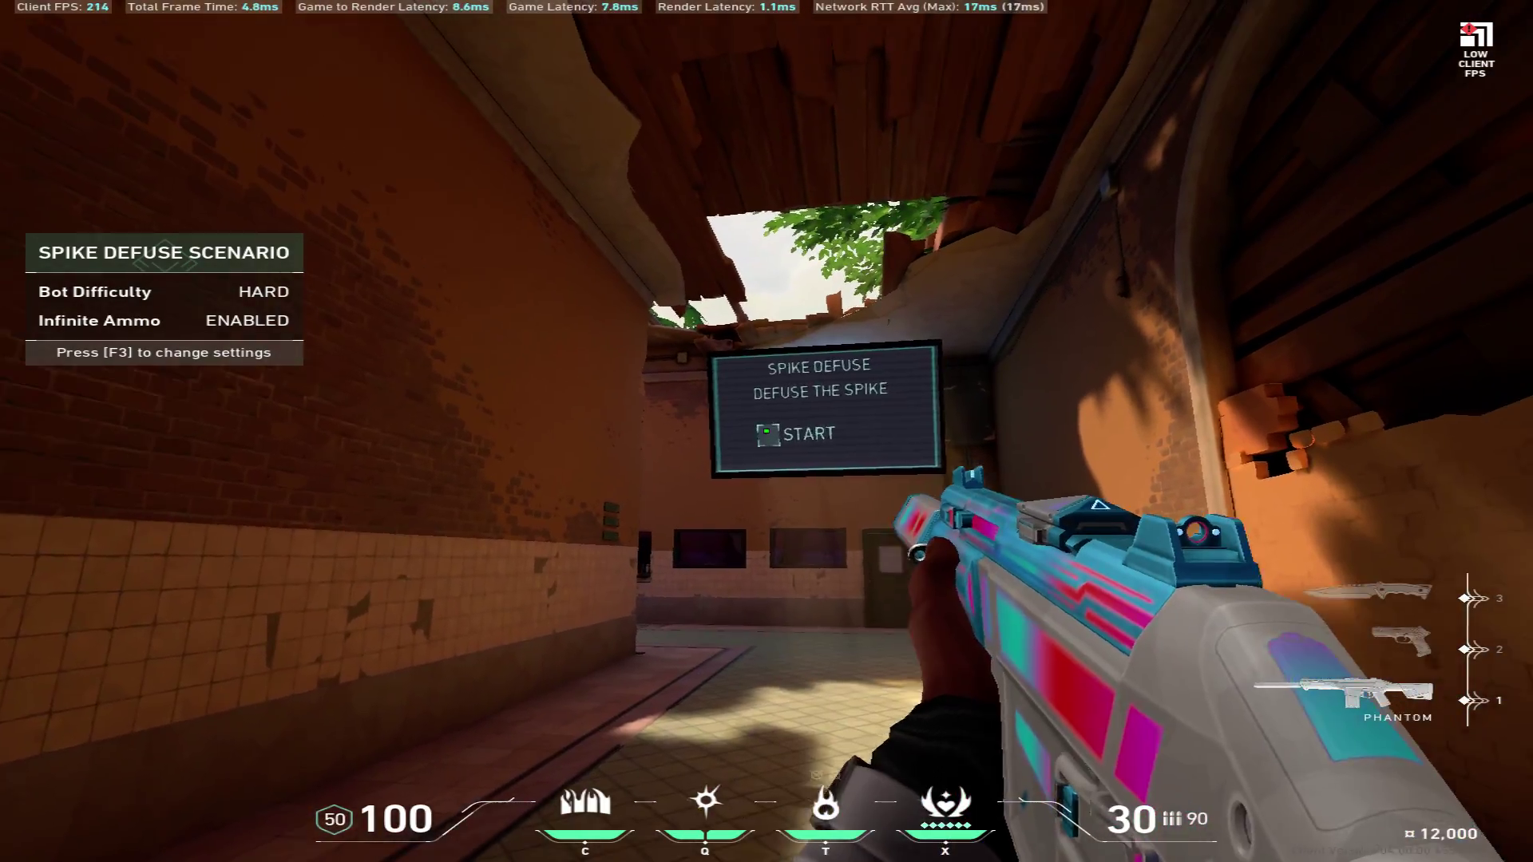
{"action": "key", "text": "3"}
{"action": "key", "text": "f"}
Buy a Phantom, an ability charge and the Curveball
{"action": "key", "text": "b"}
{"action": "left_click", "coordinate": [736, 411]}
{"action": "left_click", "coordinate": [598, 780]}
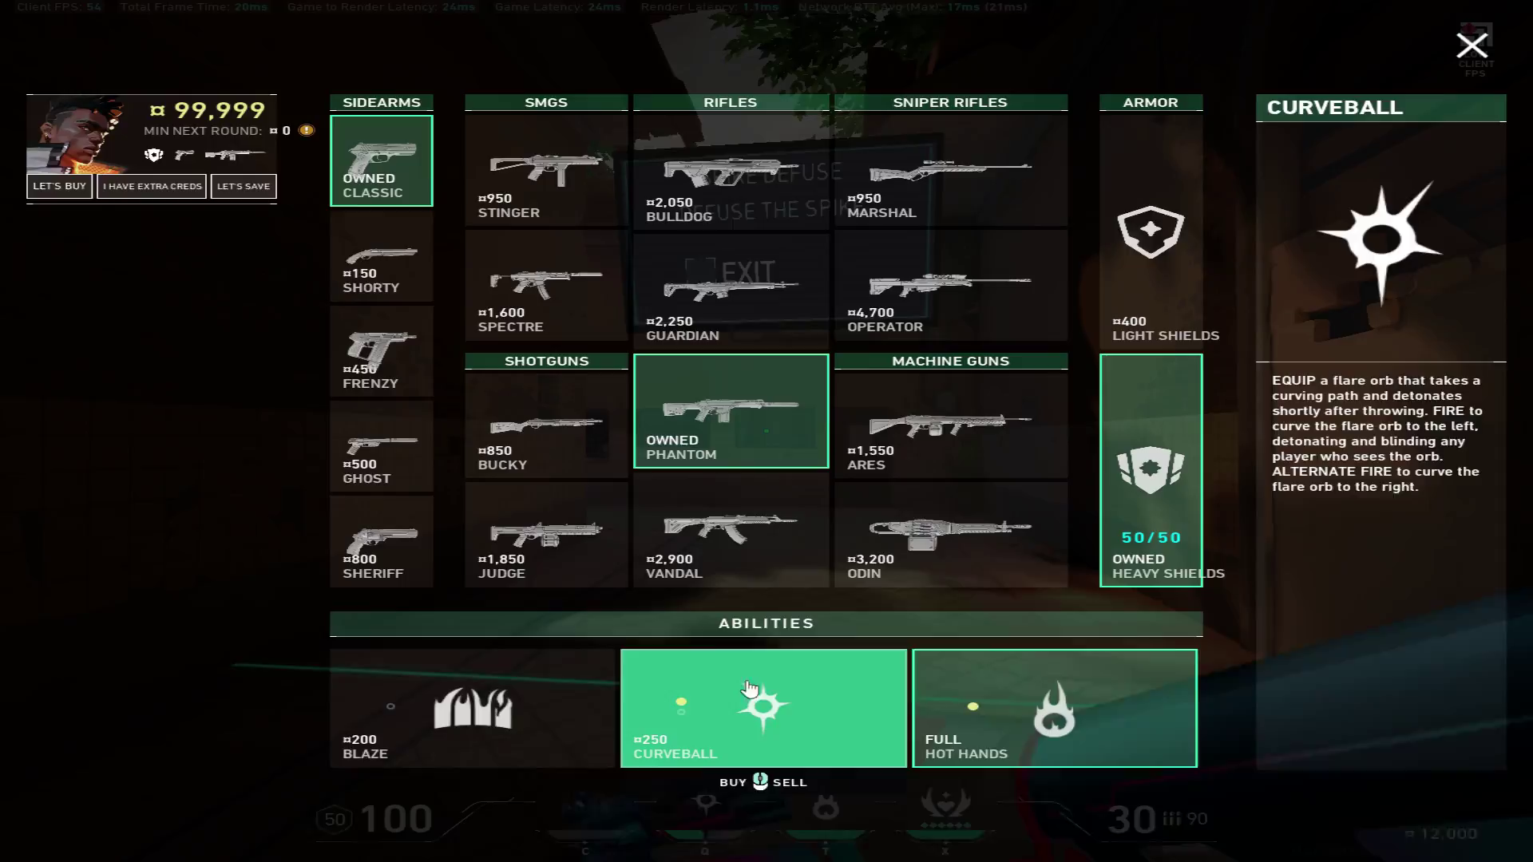
{"action": "left_click", "coordinate": [376, 770]}
{"action": "key", "text": "b"}
{"action": "key", "text": "3"}
Switch to the Phantom, throw a Curveball, then draw and inspect the knife
{"action": "key", "text": "1"}
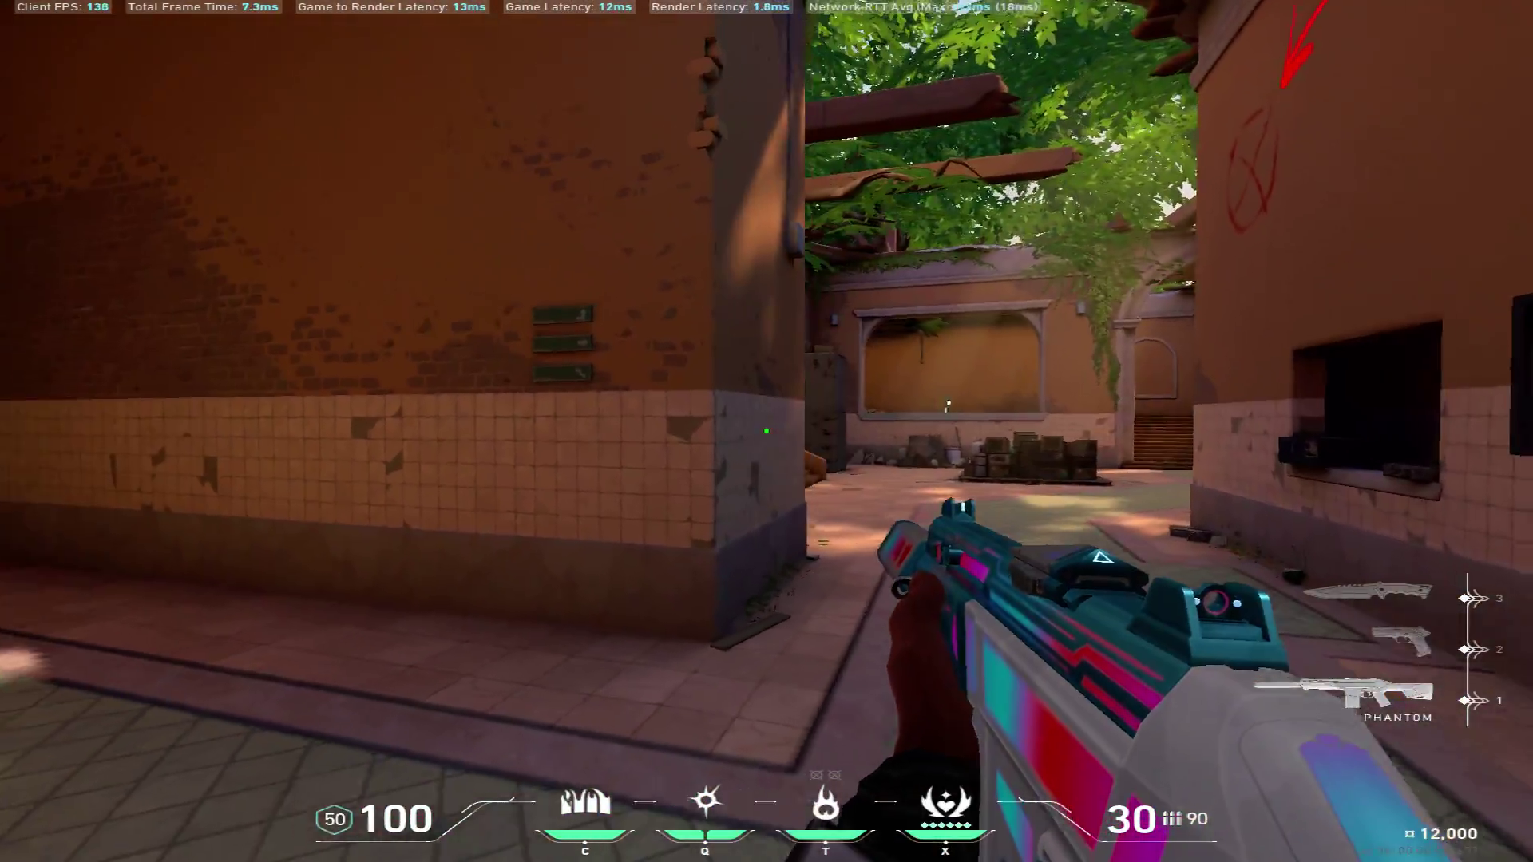
{"action": "key", "text": "q"}
{"action": "left_click", "coordinate": [767, 431]}
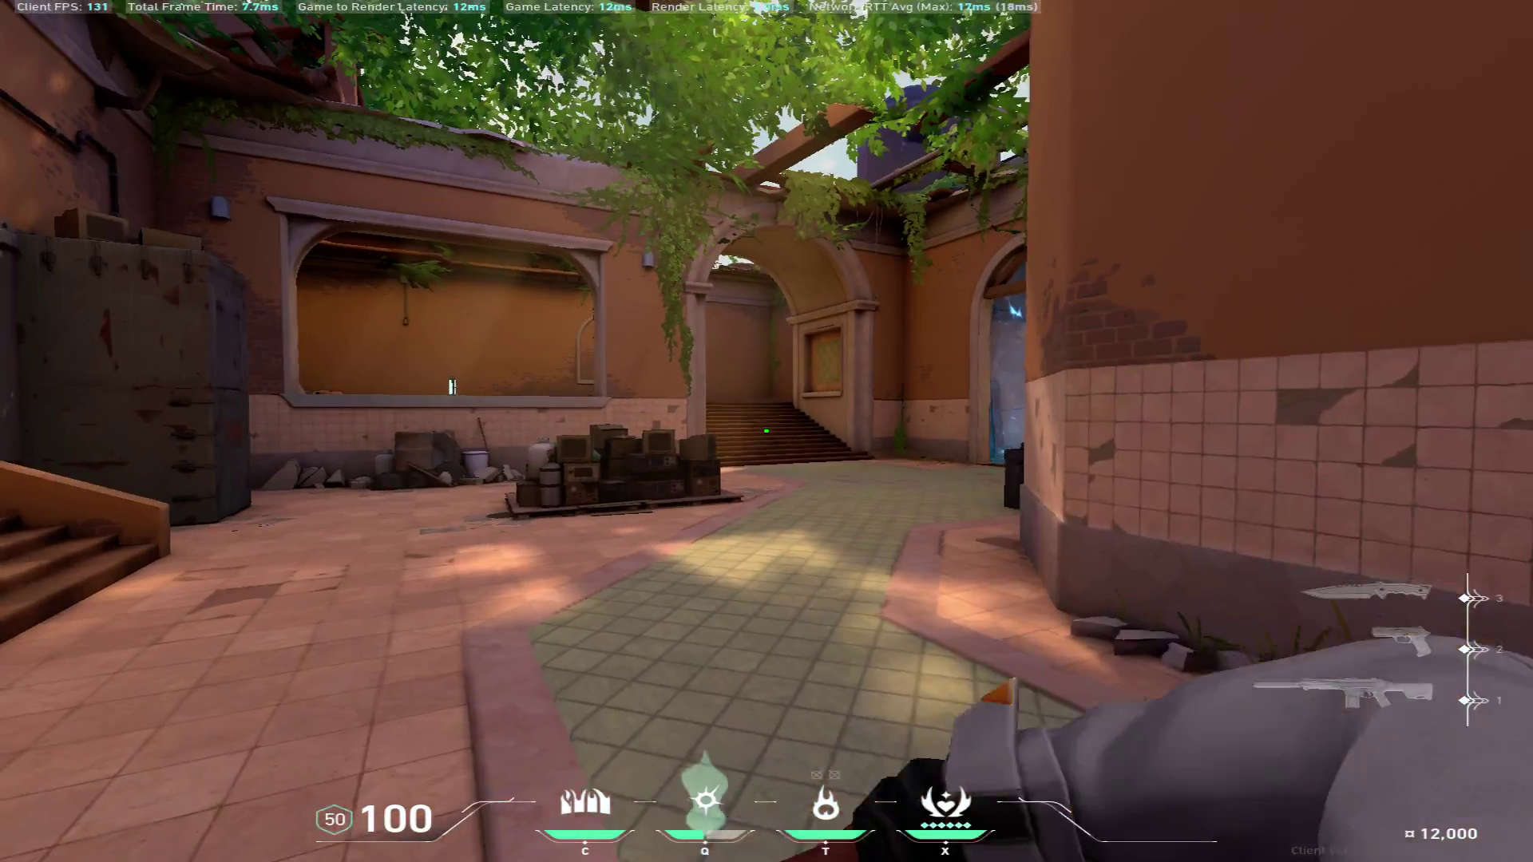
{"action": "key", "text": "3"}
{"action": "key", "text": "y"}
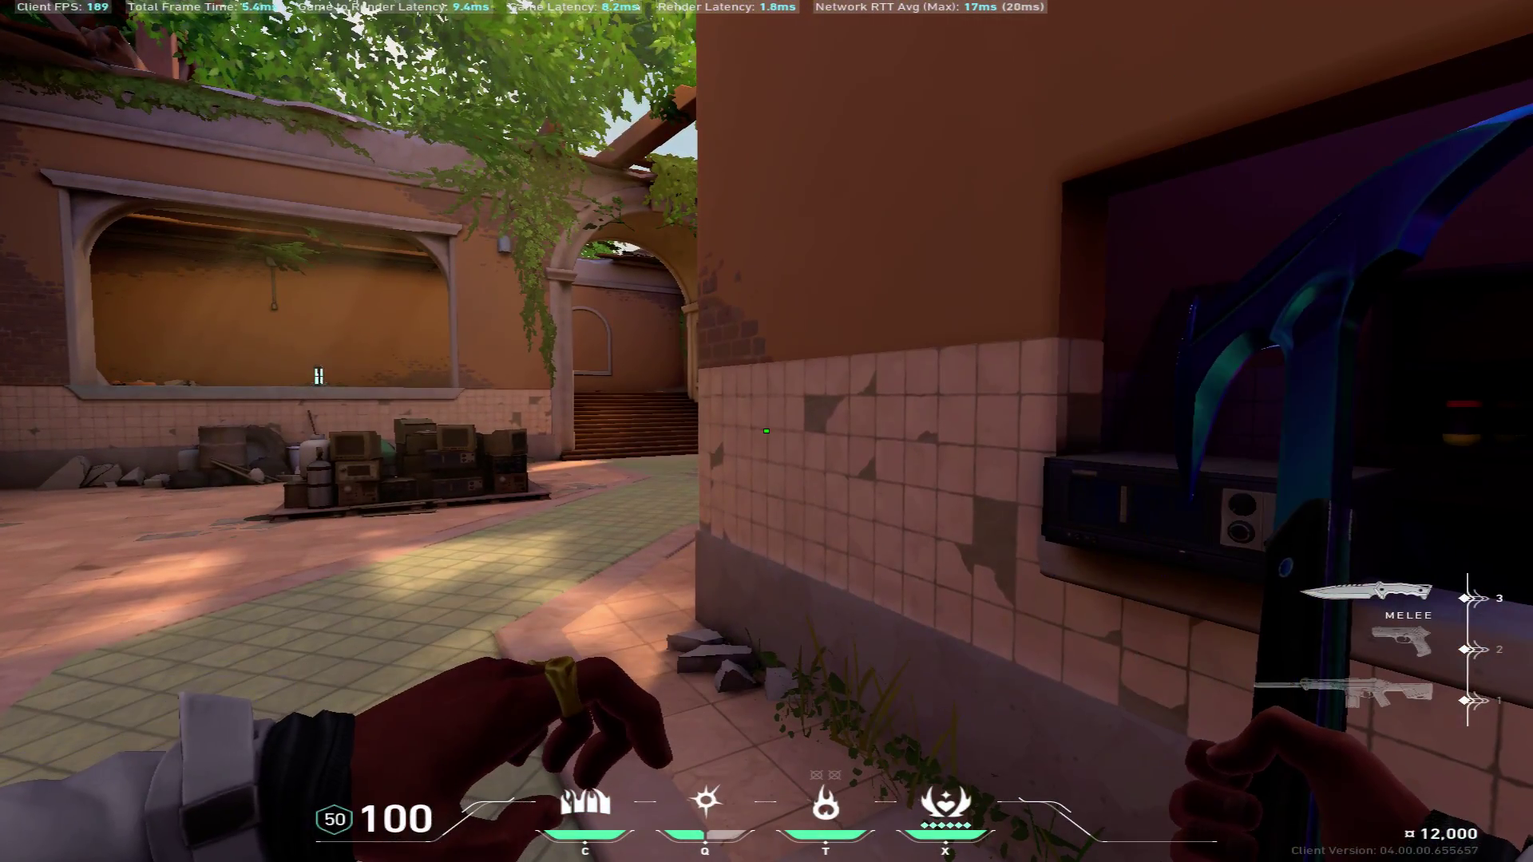